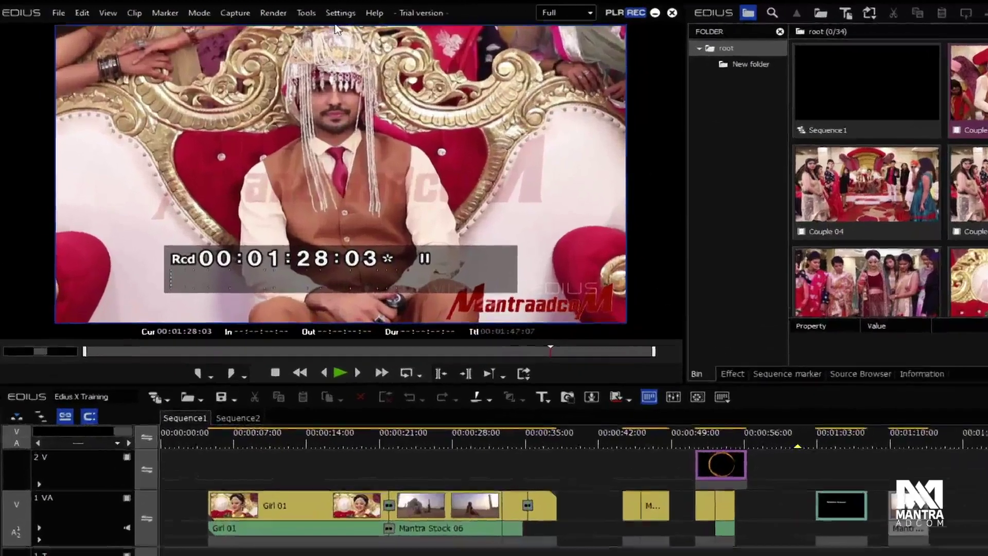
Open the System Settings and view the Capture and Check for updates pages of the Application category
{"action": "left_click", "coordinate": [342, 14]}
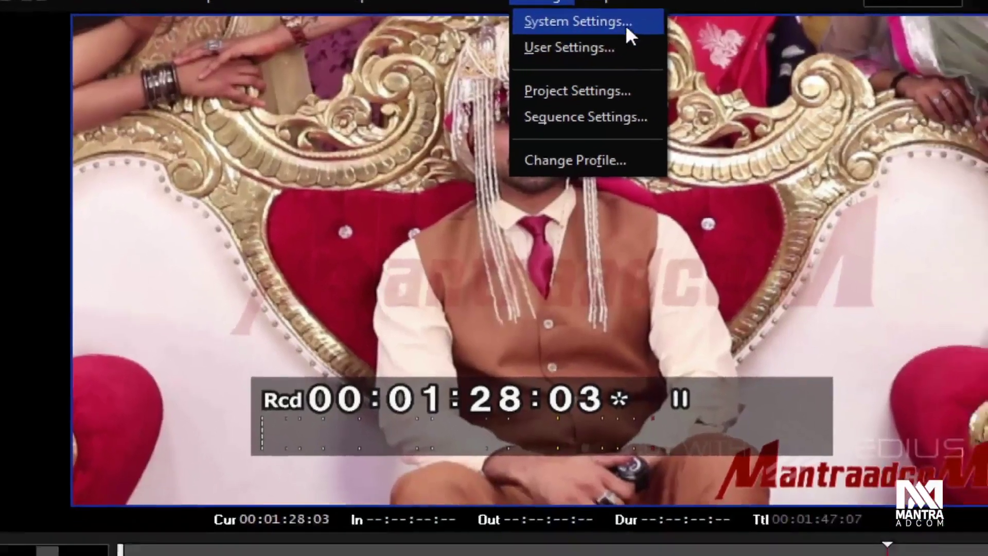
{"action": "left_click", "coordinate": [679, 48]}
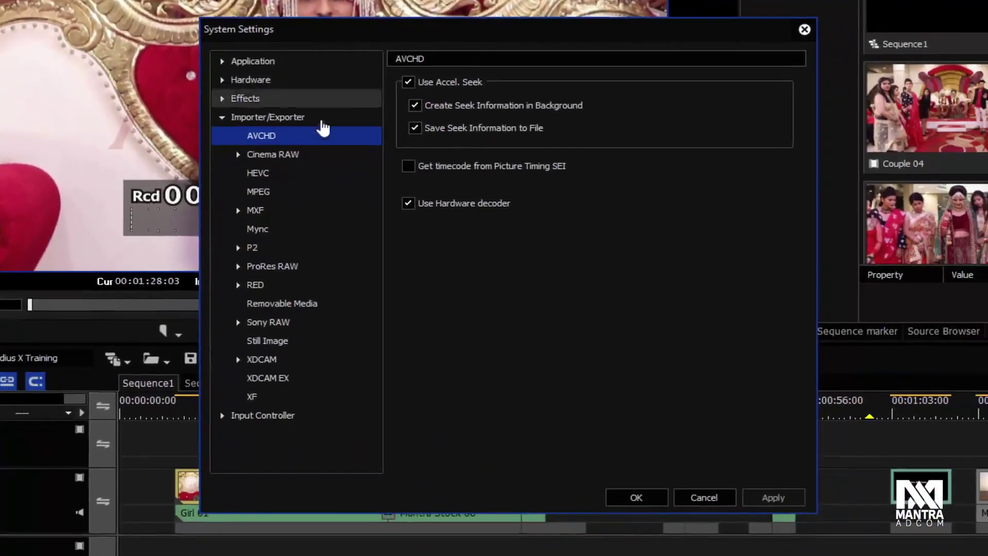
{"action": "left_click", "coordinate": [227, 102]}
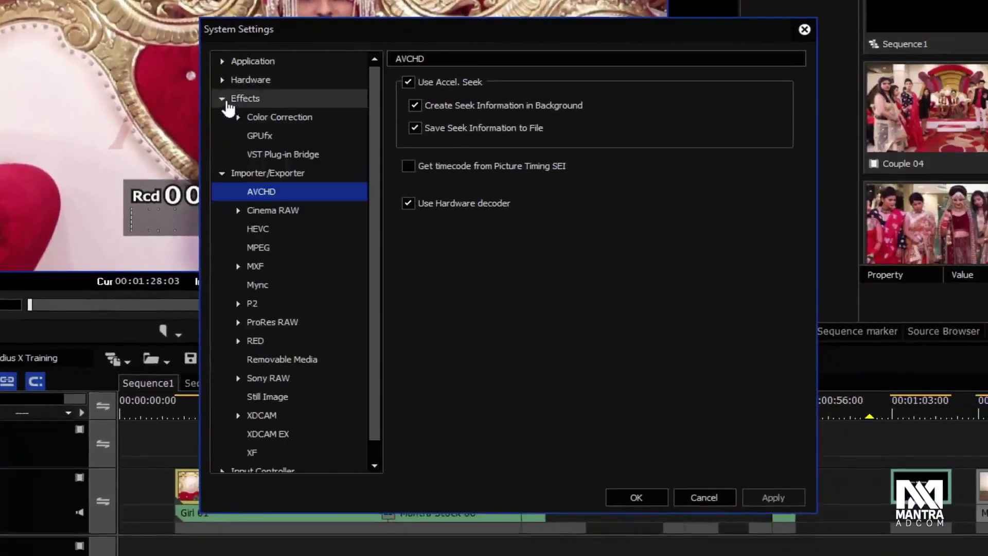
{"action": "left_click", "coordinate": [265, 116]}
{"action": "left_click", "coordinate": [253, 81]}
{"action": "left_click", "coordinate": [259, 63]}
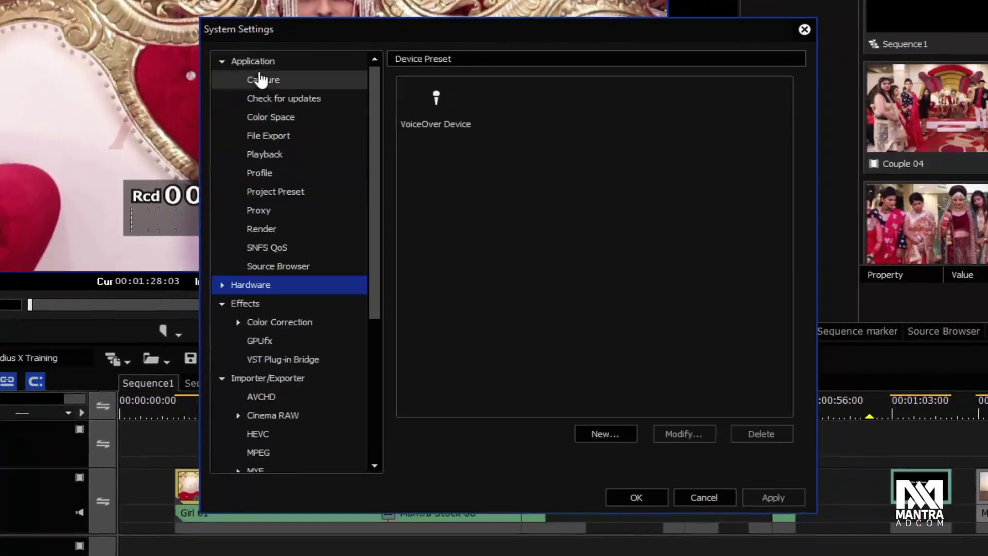
{"action": "left_click", "coordinate": [265, 80]}
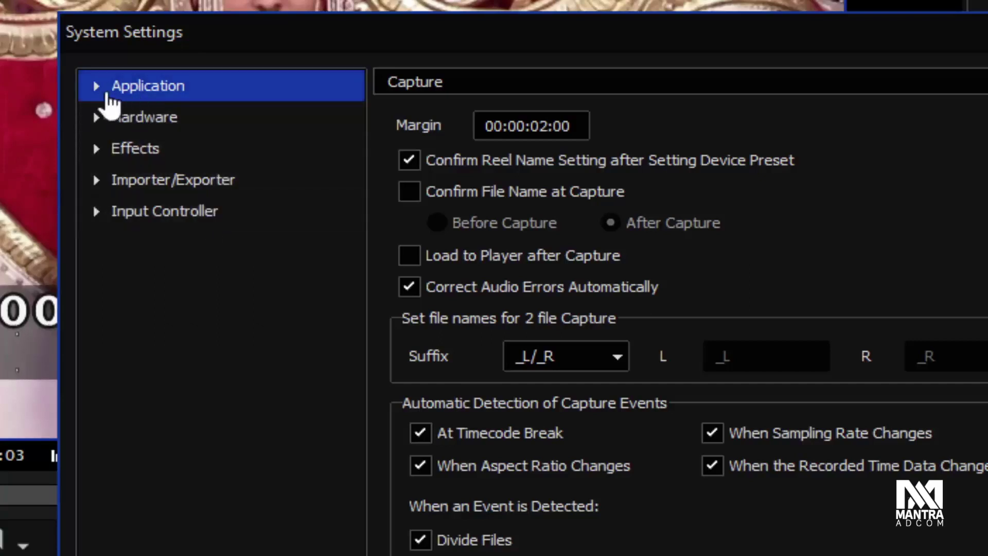
{"action": "left_click", "coordinate": [97, 91]}
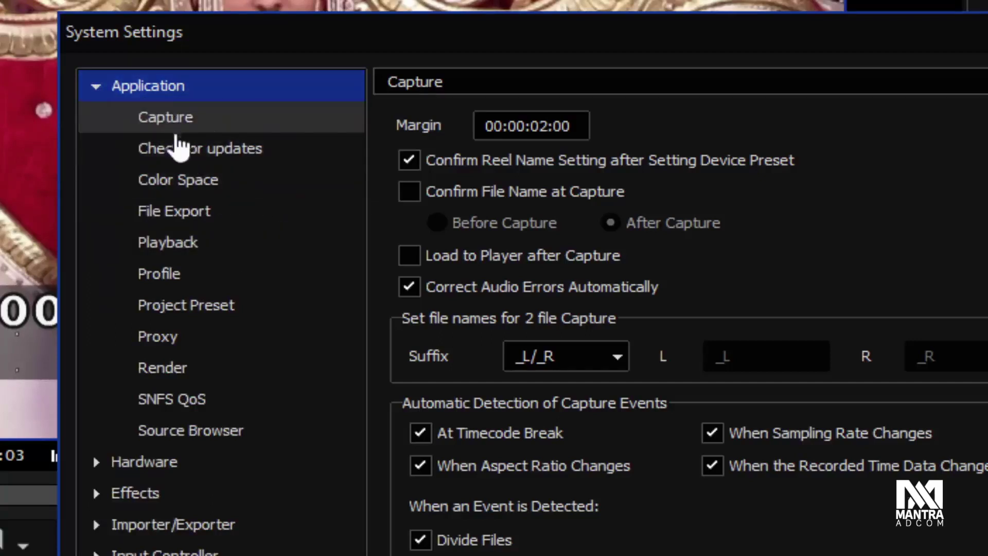
{"action": "left_click", "coordinate": [180, 126]}
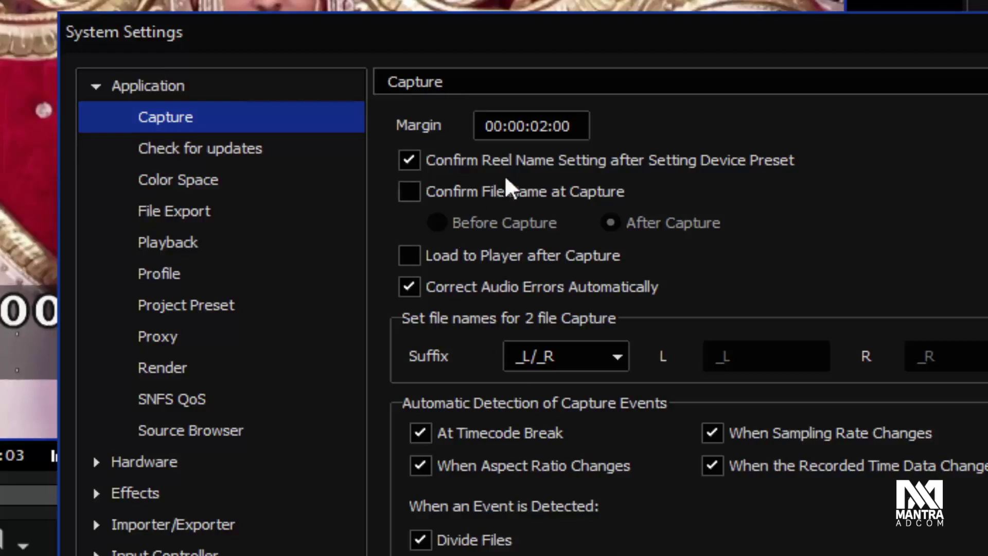
{"action": "left_click", "coordinate": [273, 157]}
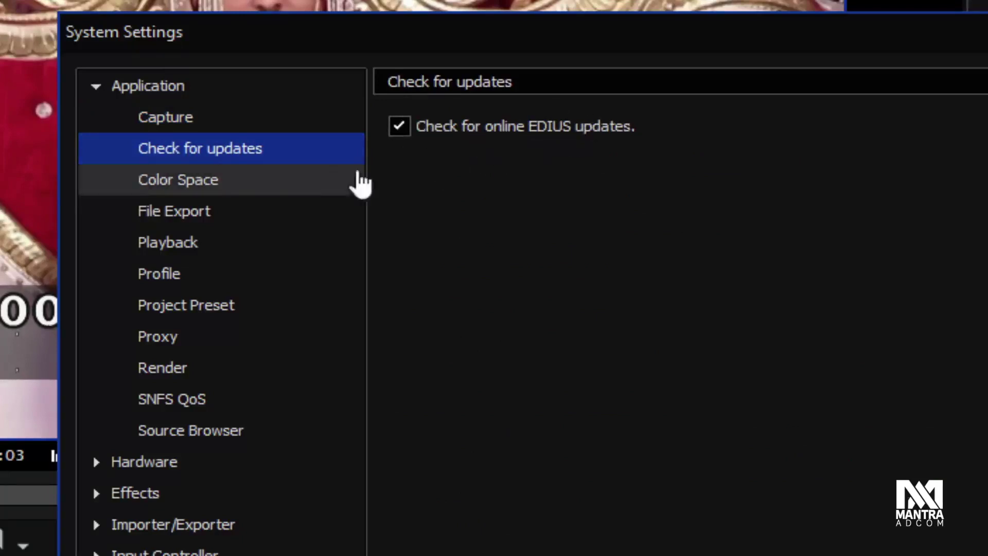
Examine the Color Space preset list and the File Export option for rounding off to even frames
{"action": "left_click", "coordinate": [237, 190]}
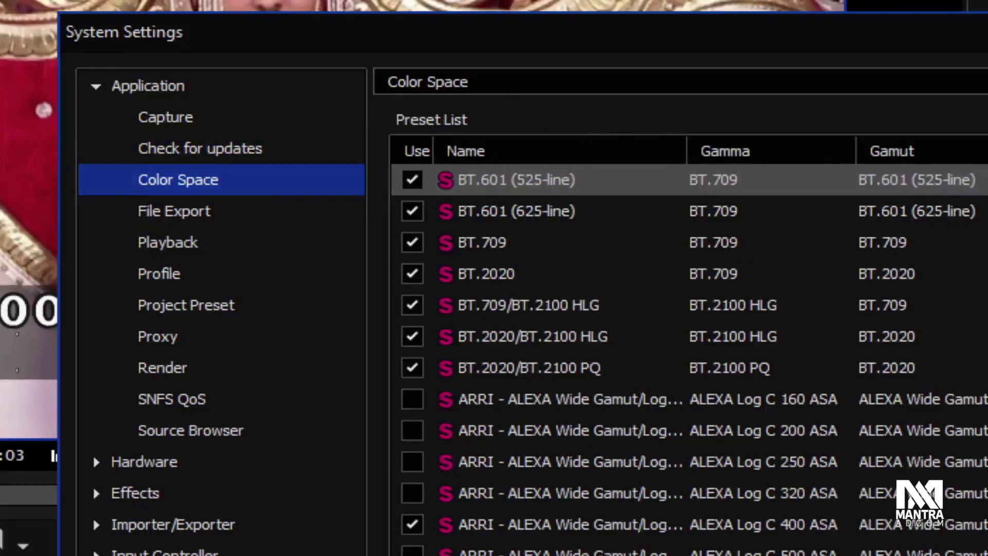
{"action": "scroll", "coordinate": [669, 355], "scroll_direction": "down", "scroll_amount": 5}
{"action": "scroll", "coordinate": [669, 355], "scroll_direction": "down", "scroll_amount": 5}
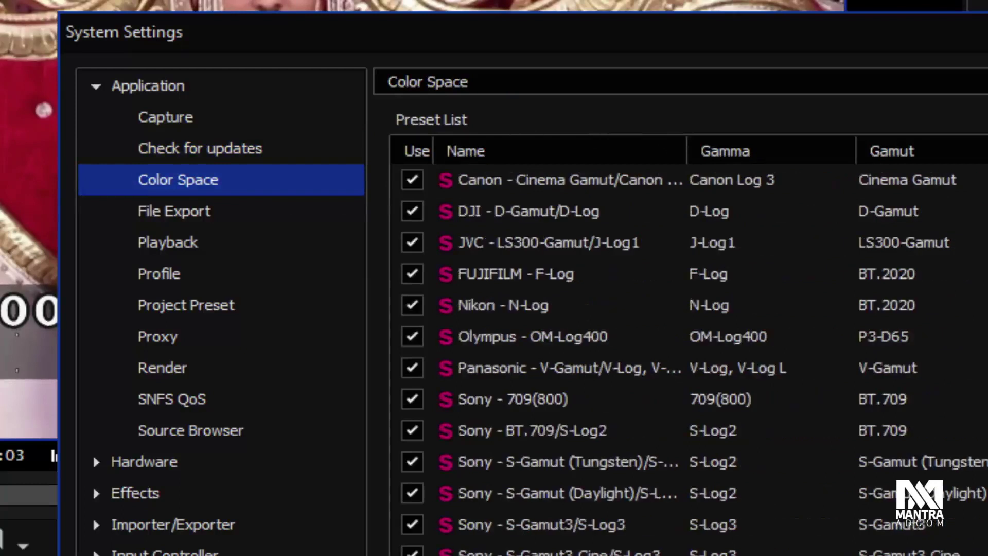
{"action": "scroll", "coordinate": [669, 355], "scroll_direction": "up", "scroll_amount": 10}
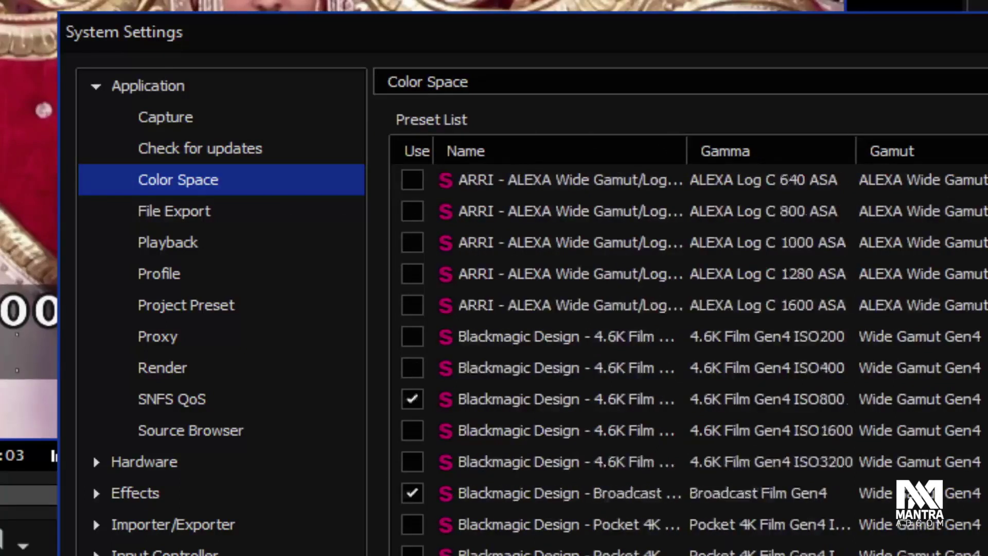
{"action": "left_click_drag", "start_coordinate": [687, 148], "coordinate": [818, 149]}
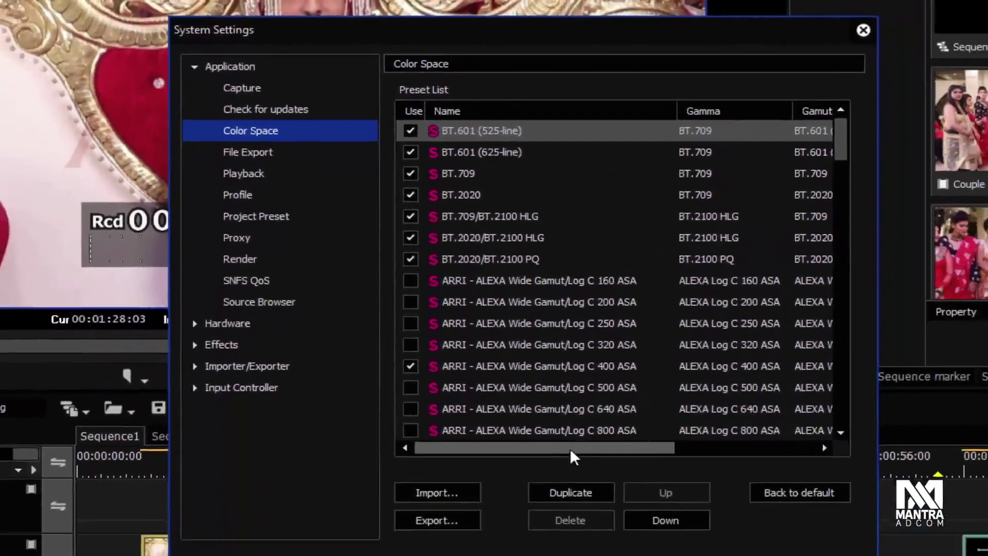
{"action": "left_click_drag", "start_coordinate": [589, 507], "coordinate": [488, 488]}
{"action": "left_click_drag", "start_coordinate": [470, 382], "coordinate": [471, 383]}
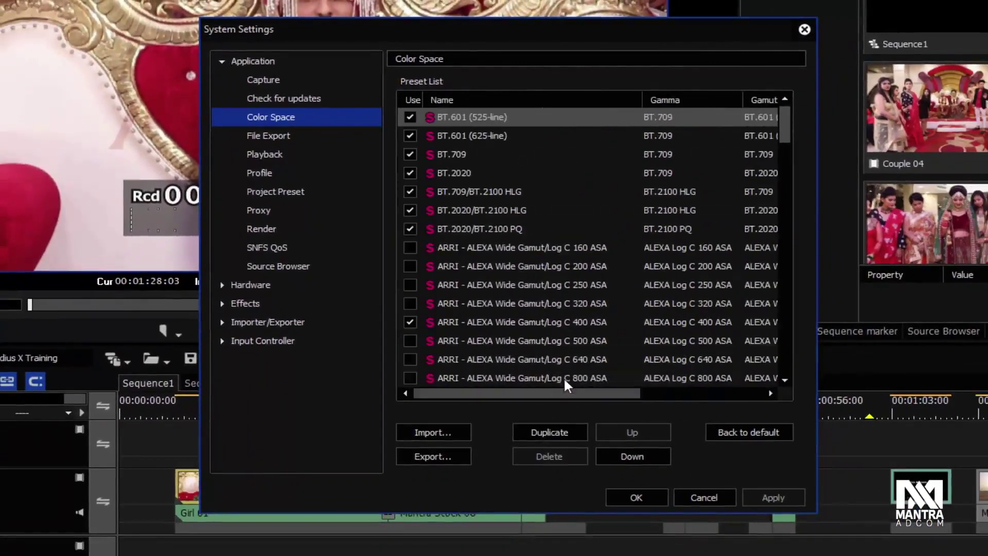
{"action": "scroll", "coordinate": [596, 319], "scroll_direction": "down", "scroll_amount": 5}
{"action": "scroll", "coordinate": [604, 324], "scroll_direction": "down", "scroll_amount": 4}
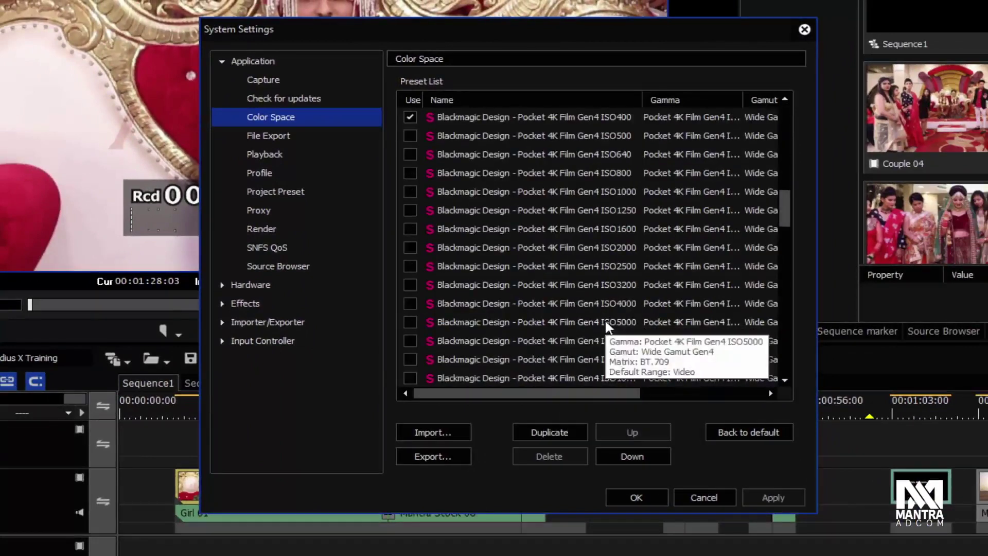
{"action": "scroll", "coordinate": [600, 336], "scroll_direction": "up", "scroll_amount": 2}
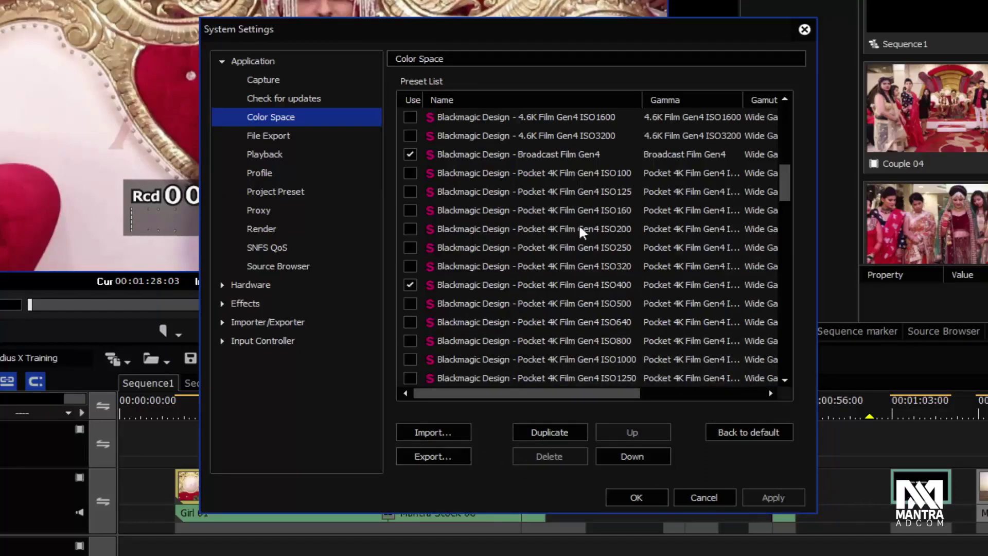
{"action": "left_click", "coordinate": [300, 138]}
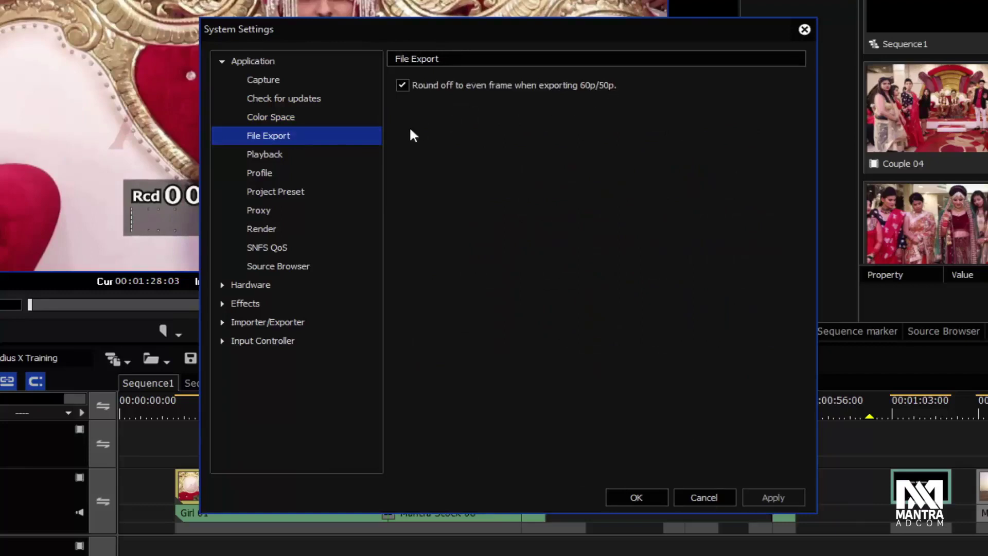
{"action": "left_click", "coordinate": [403, 84]}
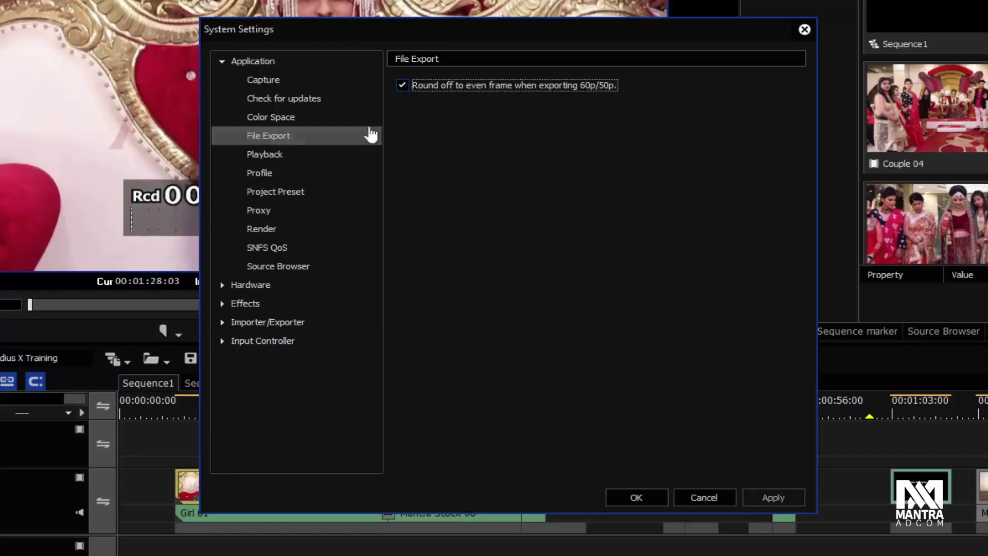
Set the playback buffer size to 4GB and the buffered frames before playback to 15 frames
{"action": "left_click", "coordinate": [292, 157]}
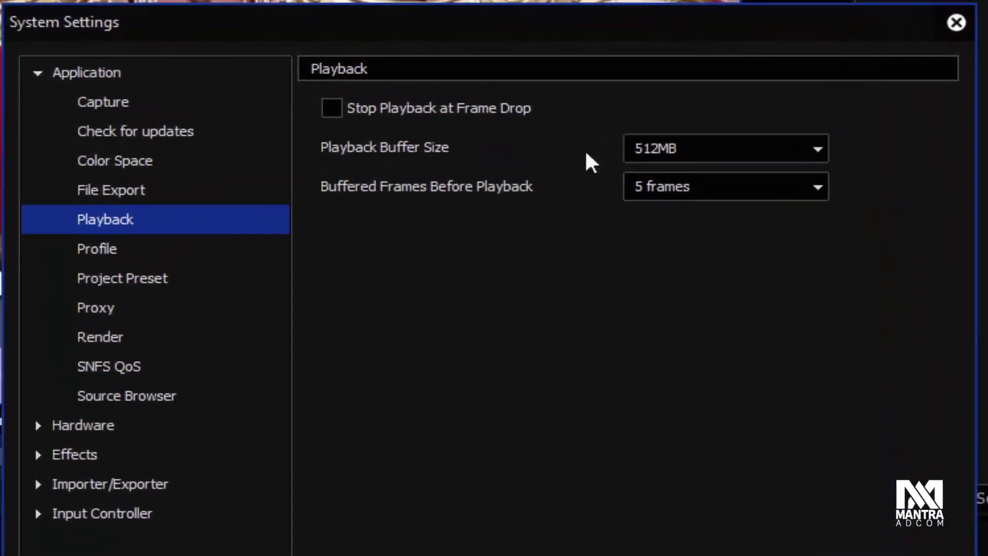
{"action": "left_click", "coordinate": [725, 147]}
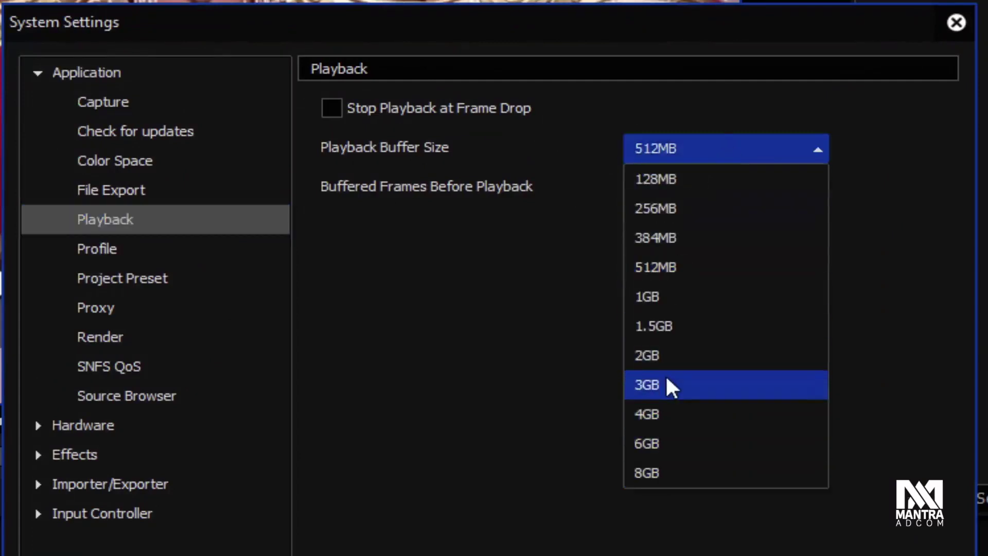
{"action": "left_click", "coordinate": [666, 410]}
{"action": "left_click", "coordinate": [721, 188]}
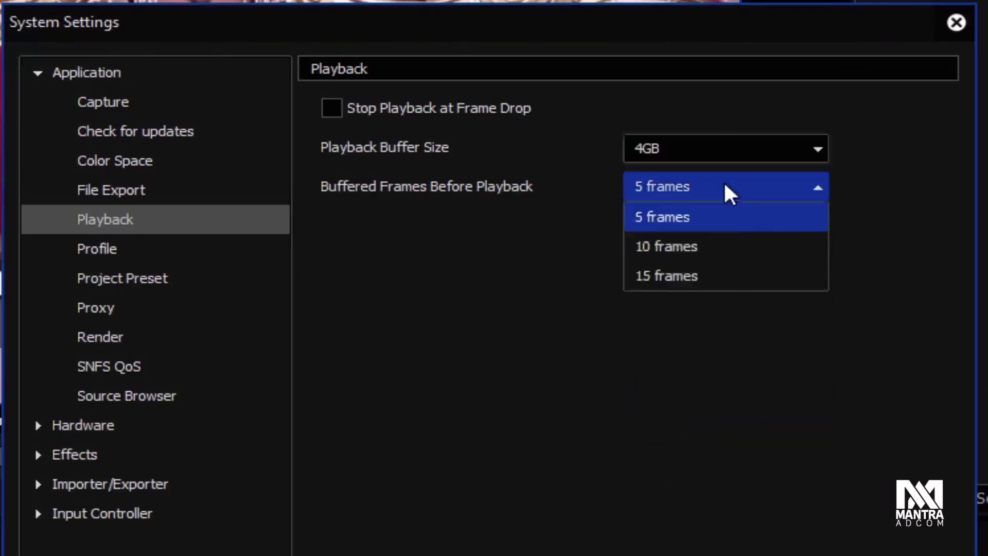
{"action": "left_click", "coordinate": [690, 278]}
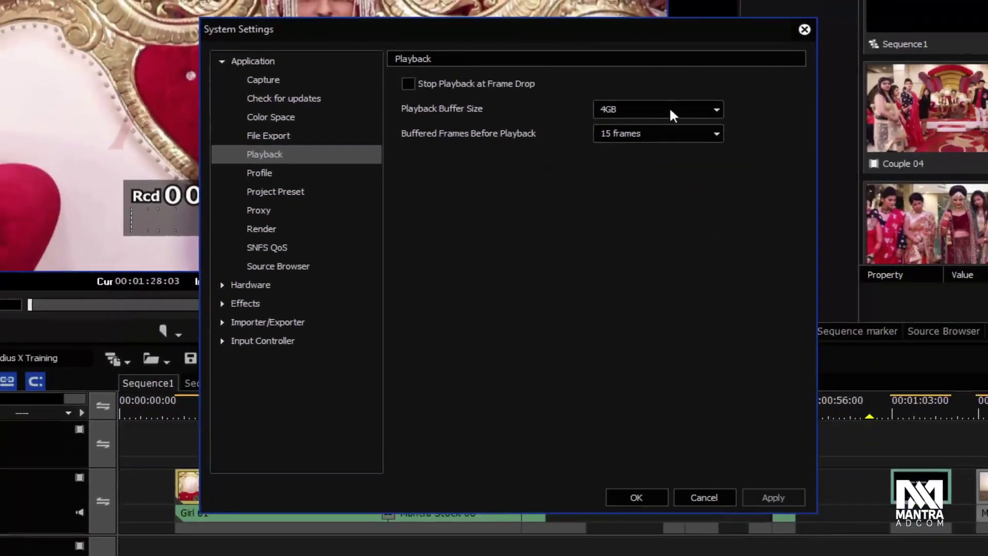
{"action": "left_click", "coordinate": [670, 110]}
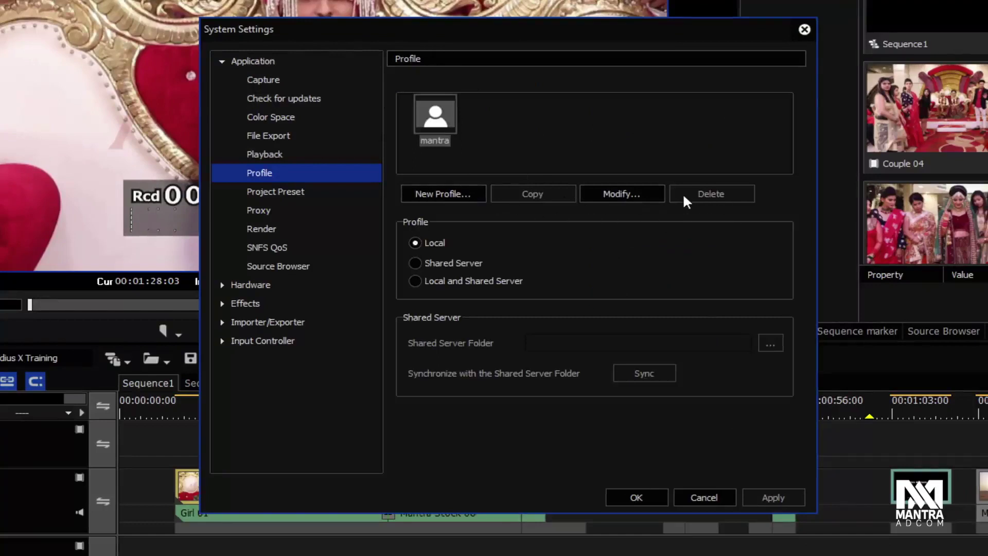
View the Project Preset settings and the size, frame rate, bit and audio channel choices in the Preset Wizard
{"action": "left_click", "coordinate": [289, 198]}
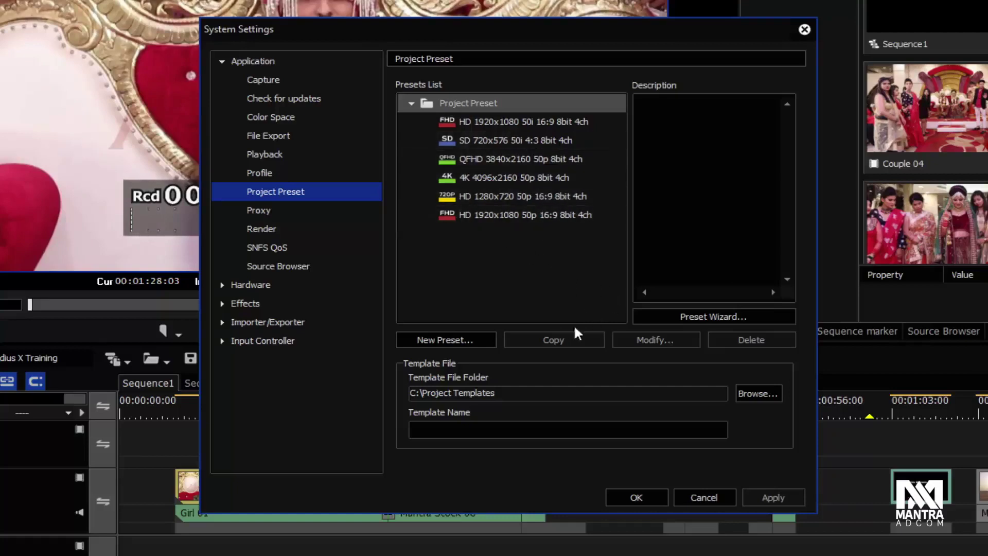
{"action": "left_click", "coordinate": [720, 318]}
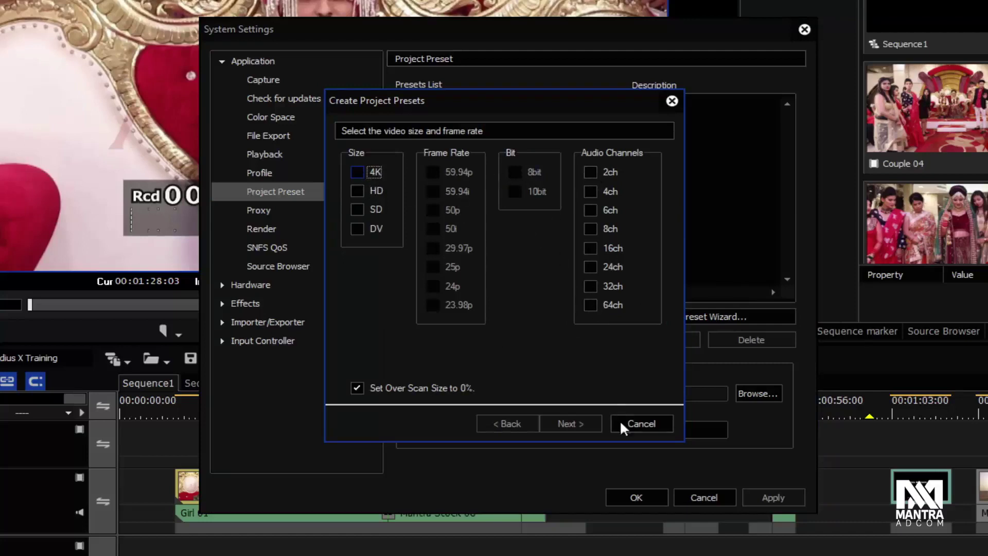
{"action": "left_click", "coordinate": [637, 427]}
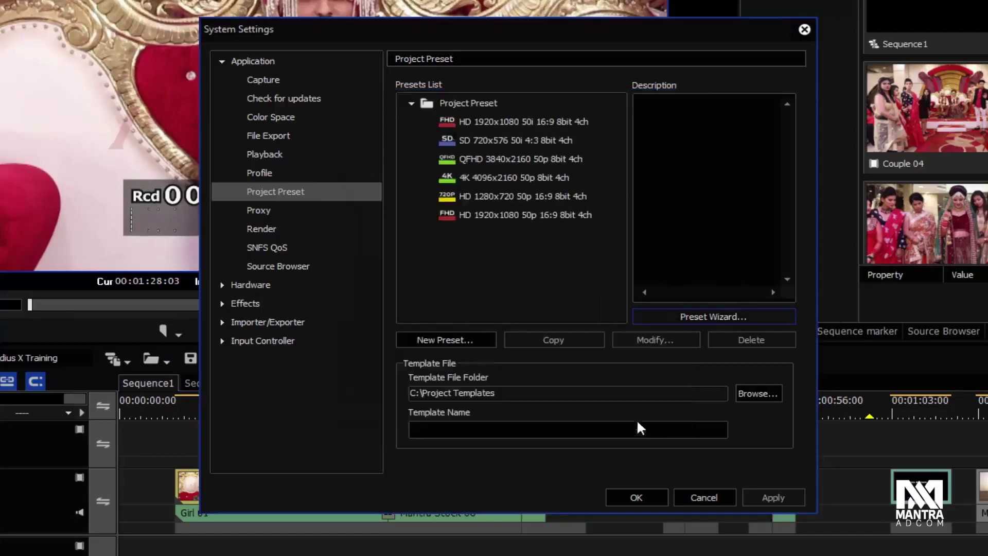
Open the settings for a new project preset and examine its folder, name and icon choices
{"action": "left_click", "coordinate": [468, 338]}
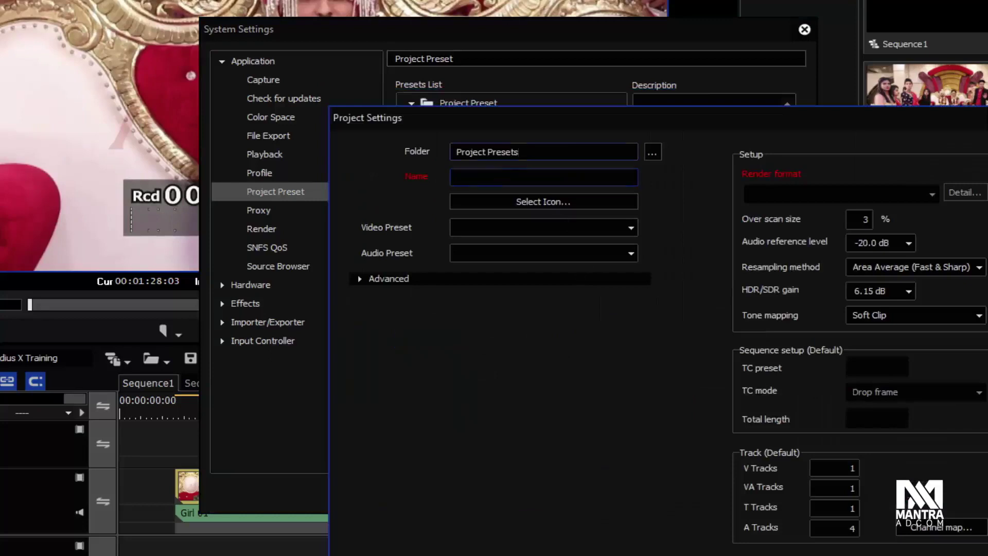
{"action": "left_click_drag", "start_coordinate": [521, 152], "coordinate": [399, 149]}
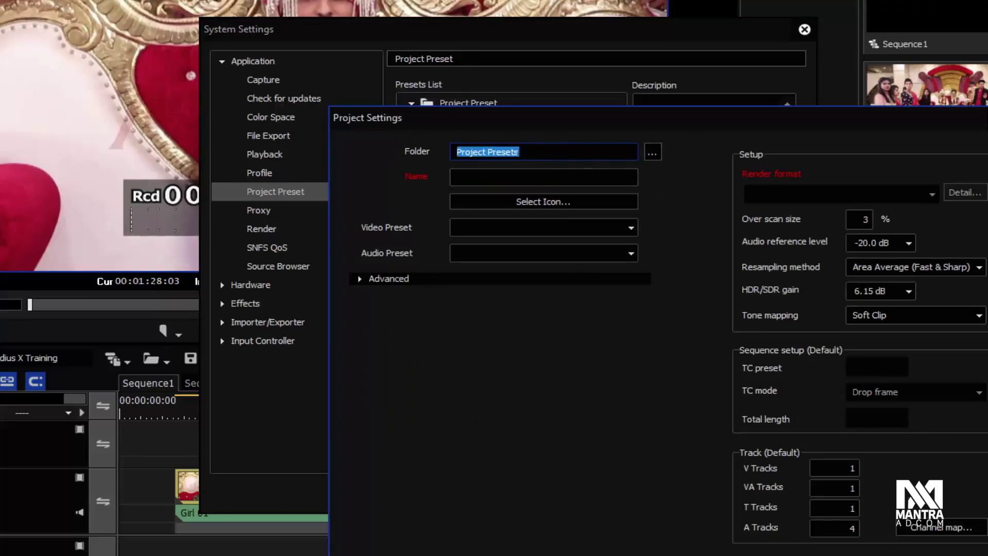
{"action": "left_click", "coordinate": [551, 176]}
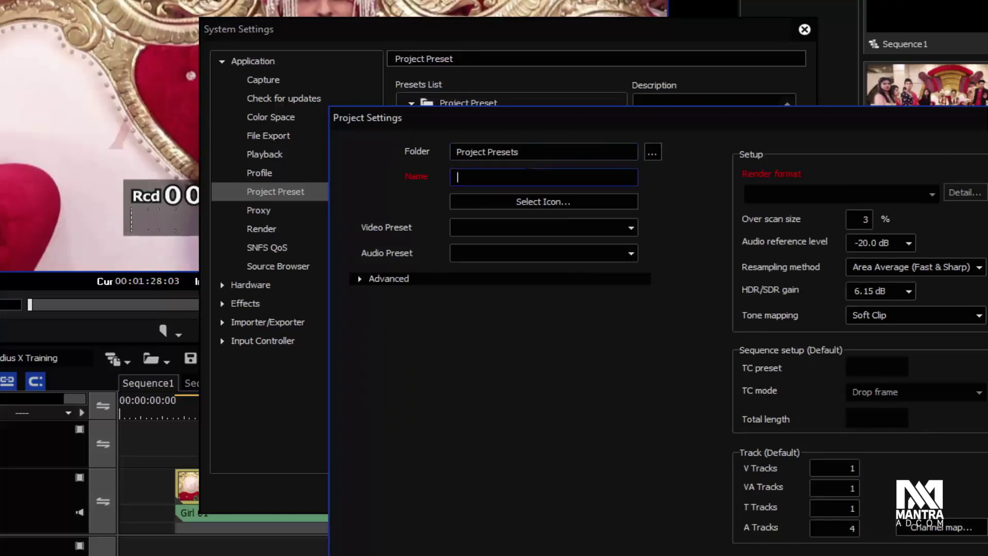
{"action": "left_click", "coordinate": [545, 202]}
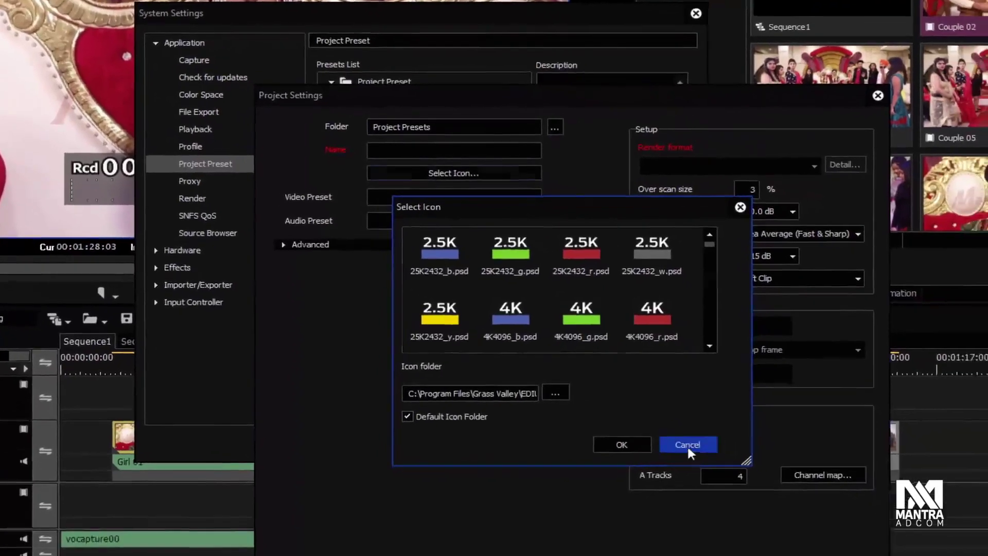
{"action": "left_click", "coordinate": [792, 492]}
Examine the available video presets and audio presets for the new project preset
{"action": "left_click", "coordinate": [452, 186]}
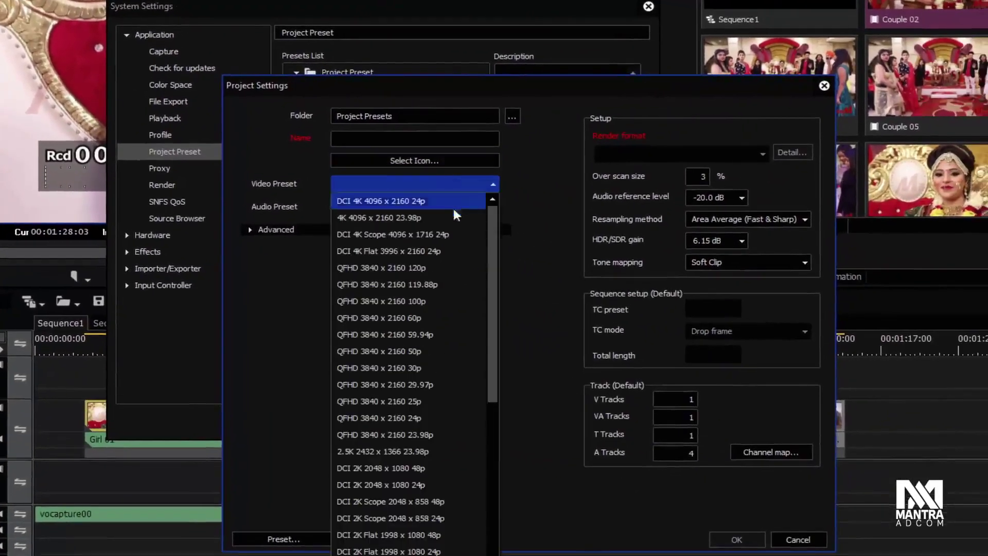
{"action": "left_click_drag", "start_coordinate": [494, 350], "coordinate": [494, 509]}
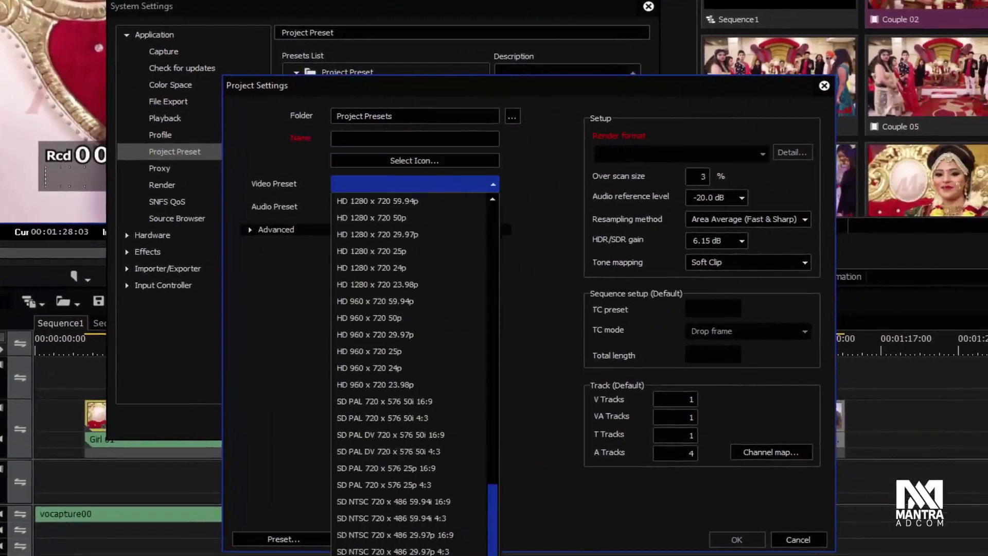
{"action": "scroll", "coordinate": [492, 360], "scroll_direction": "up", "scroll_amount": 10}
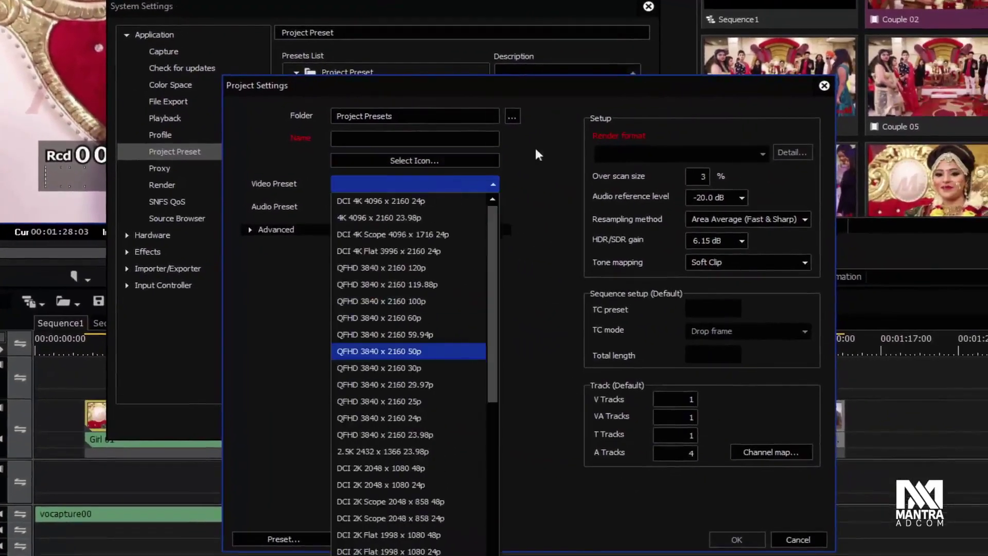
{"action": "left_click", "coordinate": [489, 211]}
{"action": "left_click", "coordinate": [491, 206]}
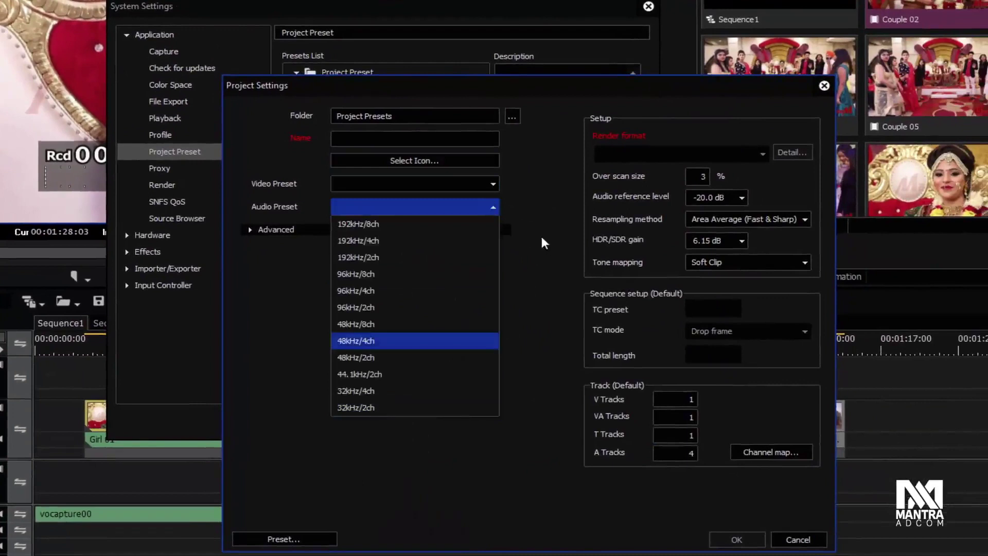
Examine the advanced settings and color space choices for the new project preset, then cancel without creating it
{"action": "left_click", "coordinate": [298, 232]}
{"action": "left_click", "coordinate": [250, 229]}
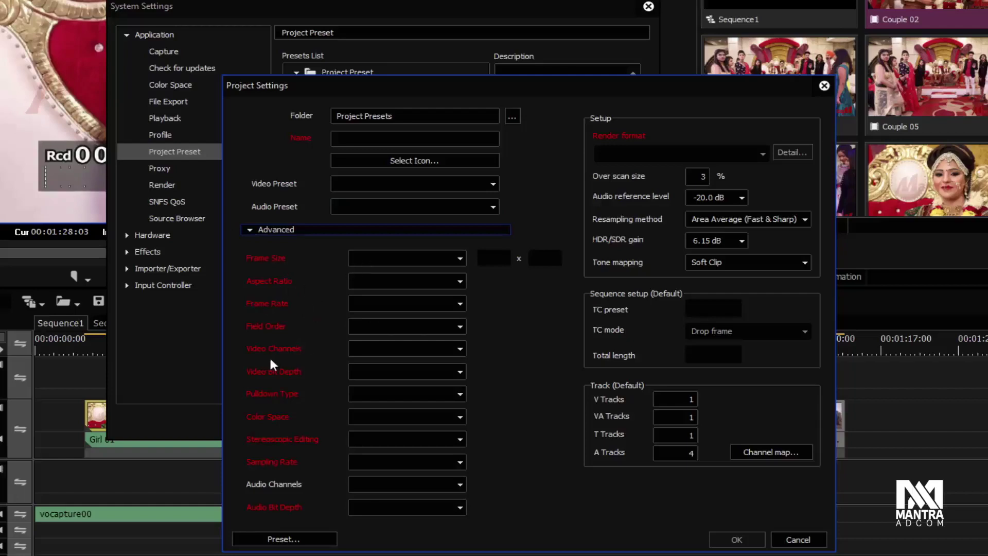
{"action": "left_click", "coordinate": [394, 417]}
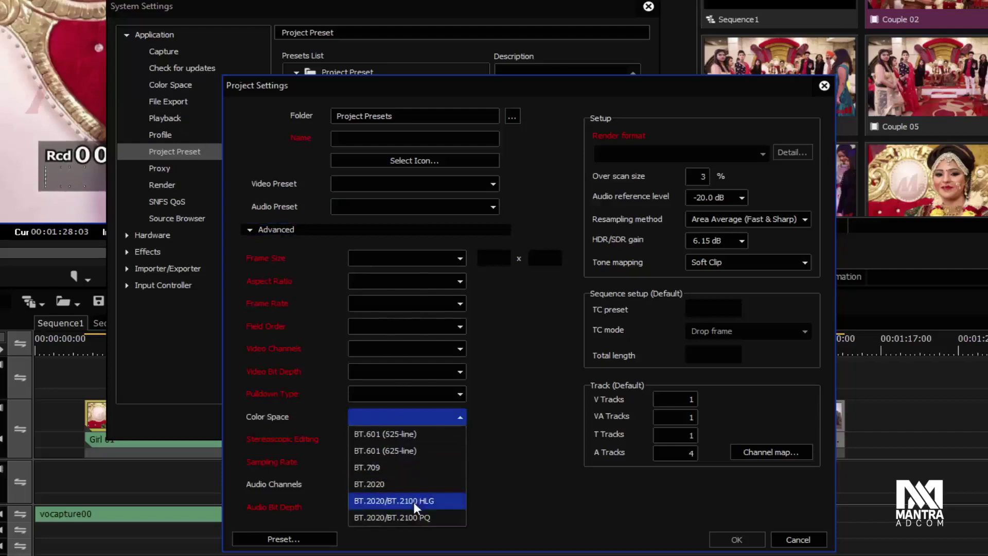
{"action": "left_click", "coordinate": [266, 431]}
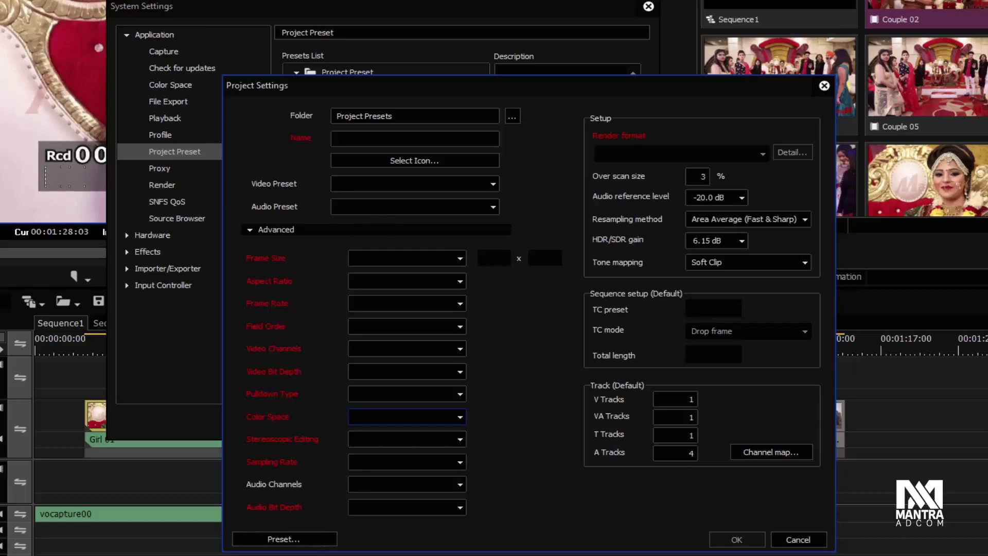
{"action": "left_click", "coordinate": [799, 540]}
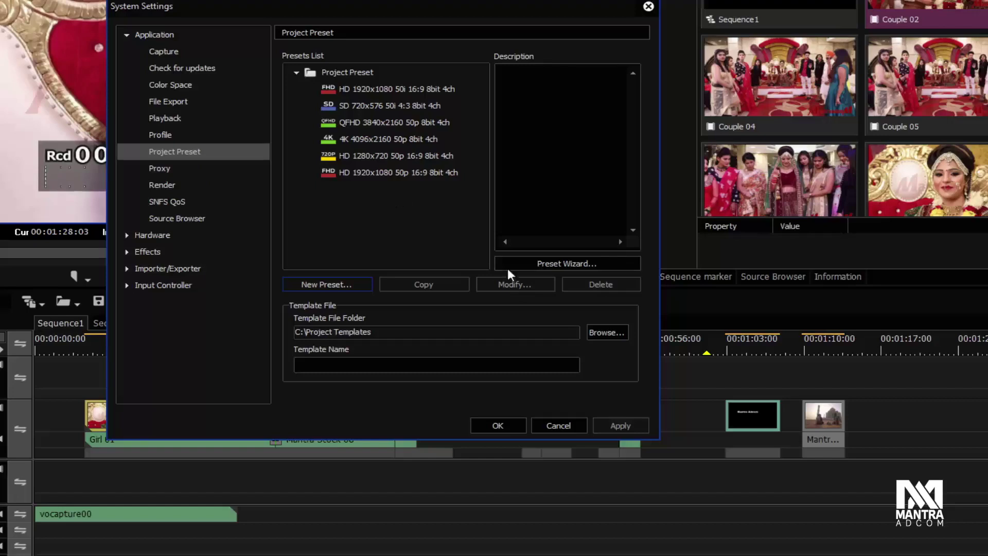
View the description of the SD 720x576 50i preset and the Preset Wizard choices, closing the wizard without changes
{"action": "left_click", "coordinate": [386, 111]}
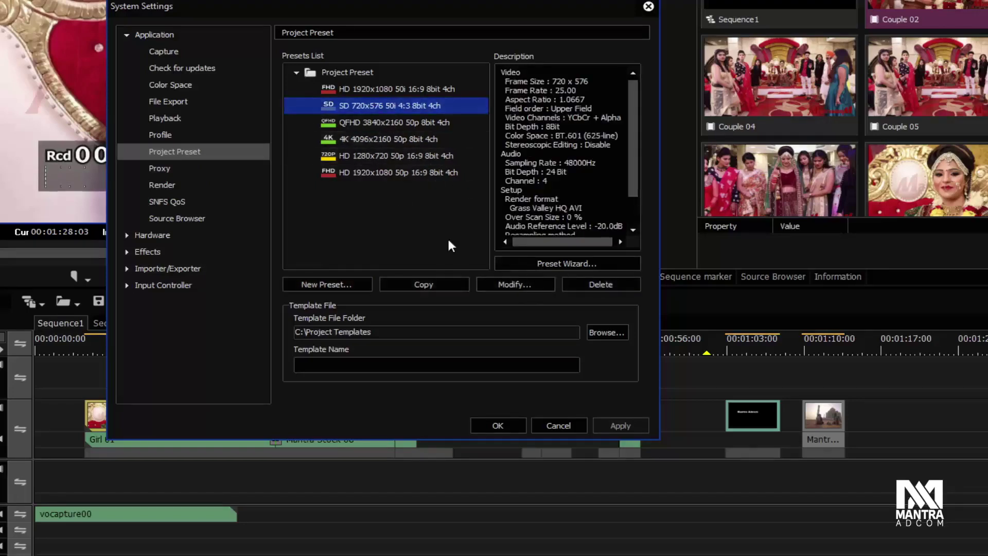
{"action": "left_click", "coordinate": [572, 264]}
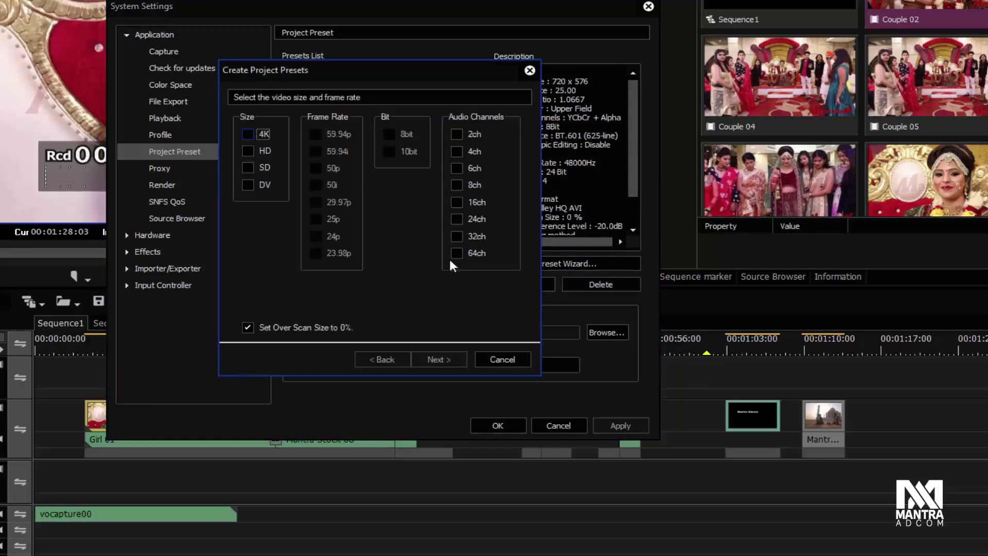
{"action": "left_click", "coordinate": [509, 359]}
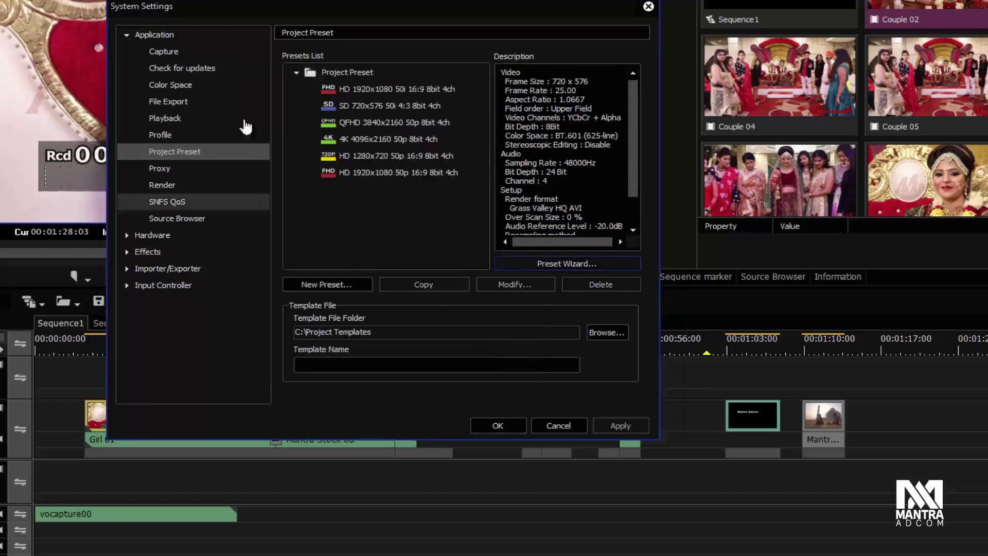
Go through the Large, Medium and Small proxy sizes, leaving the proxy size at Medium
{"action": "left_click", "coordinate": [211, 170]}
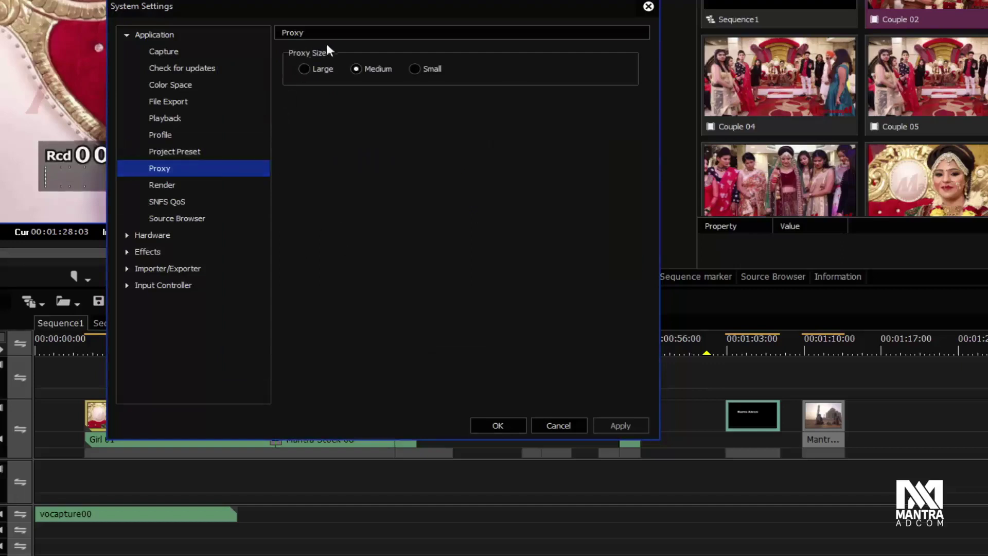
{"action": "left_click", "coordinate": [316, 66]}
{"action": "left_click", "coordinate": [383, 69]}
{"action": "left_click", "coordinate": [422, 68]}
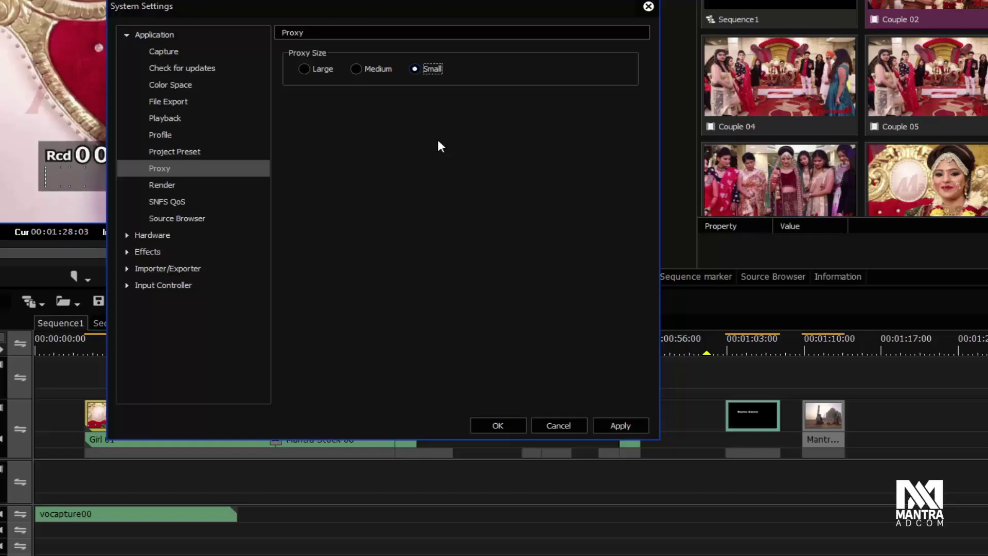
{"action": "left_click", "coordinate": [369, 69]}
Examine the Render settings and the Hardware pages for device presets and preview devices
{"action": "left_click", "coordinate": [214, 184]}
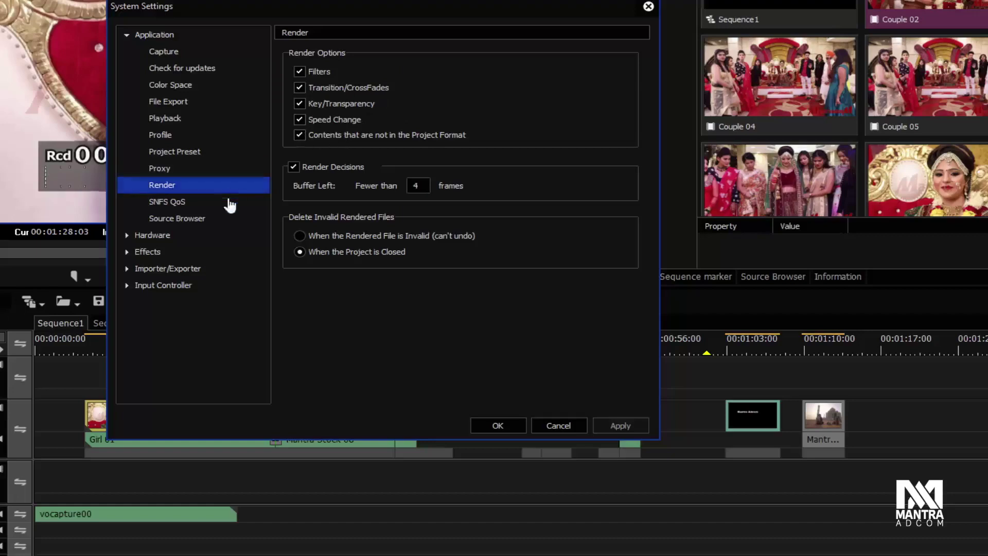
{"action": "left_click", "coordinate": [129, 236]}
{"action": "left_click", "coordinate": [127, 235]}
{"action": "left_click", "coordinate": [186, 252]}
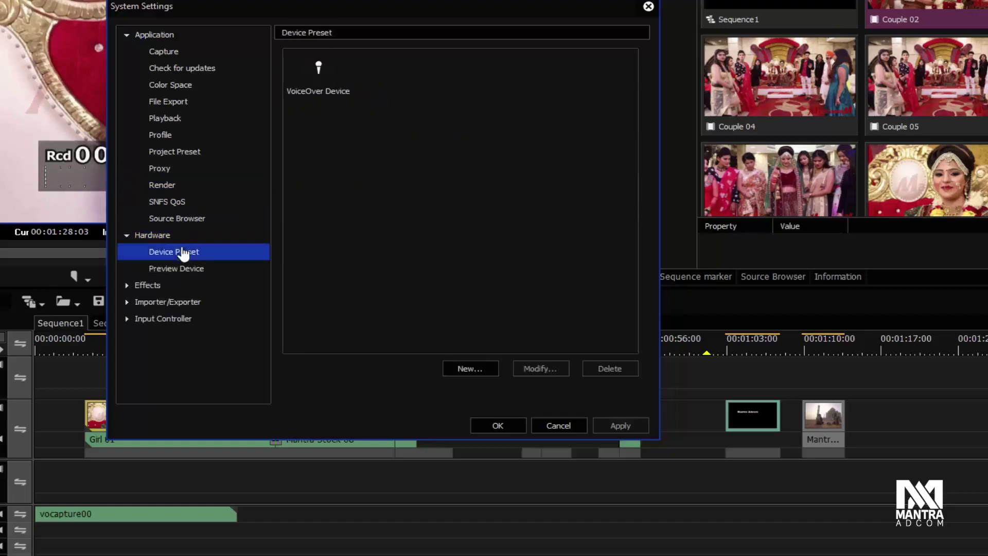
{"action": "left_click", "coordinate": [199, 270]}
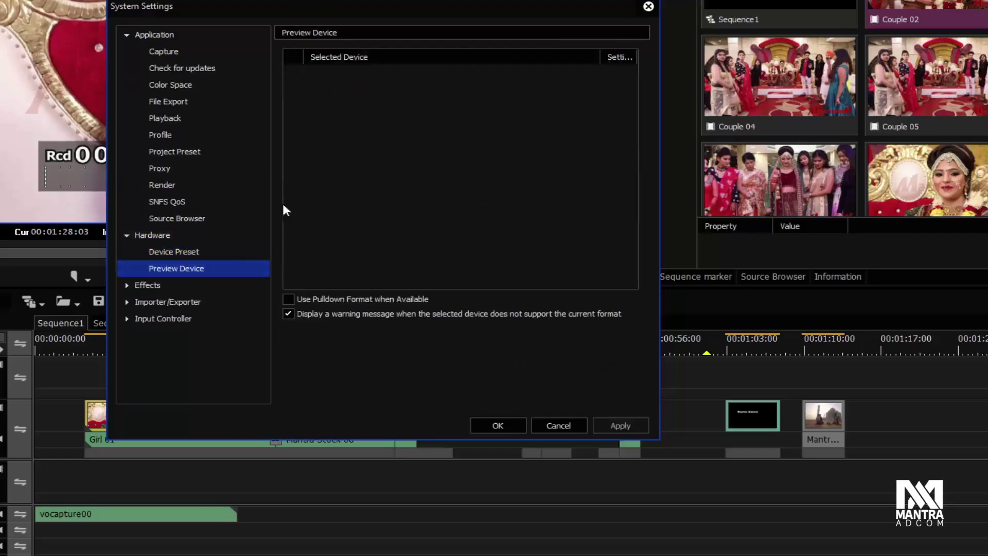
{"action": "left_click", "coordinate": [617, 57]}
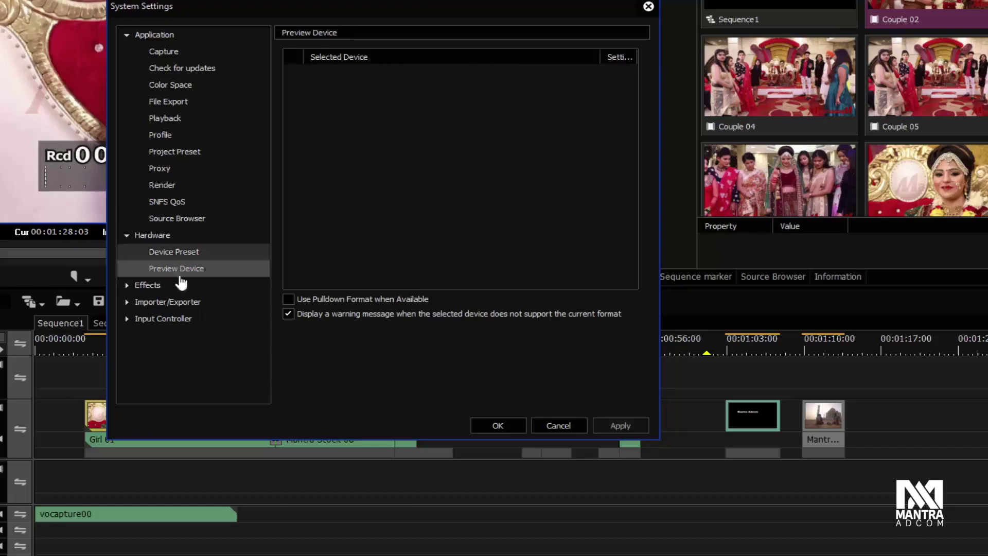
Examine the GPU choices for primary color correction in the Effects settings
{"action": "left_click", "coordinate": [149, 286]}
{"action": "left_click", "coordinate": [126, 286]}
{"action": "left_click", "coordinate": [180, 306]}
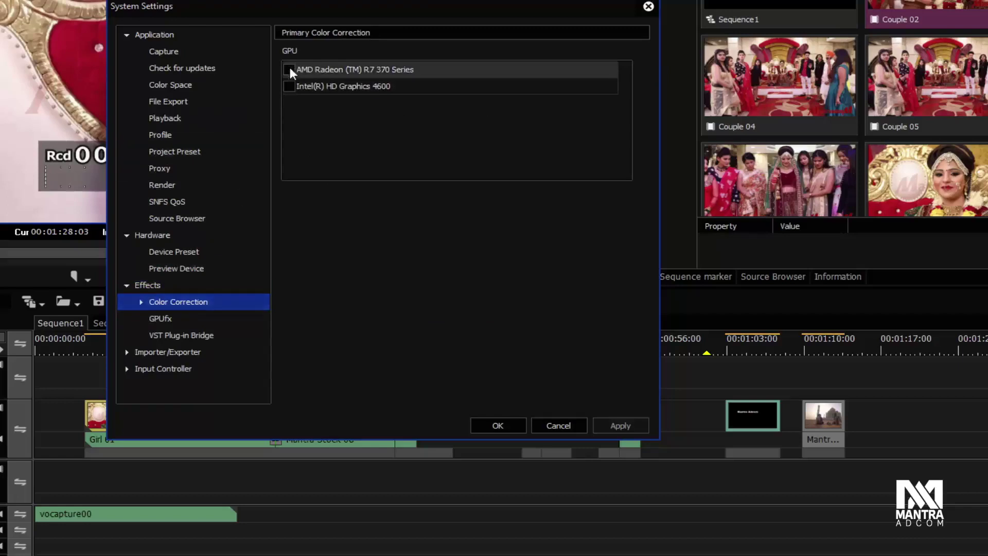
{"action": "left_click", "coordinate": [289, 69]}
Check the graphics card choices in the GPUfx settings and confirm the System Settings
{"action": "left_click", "coordinate": [191, 319]}
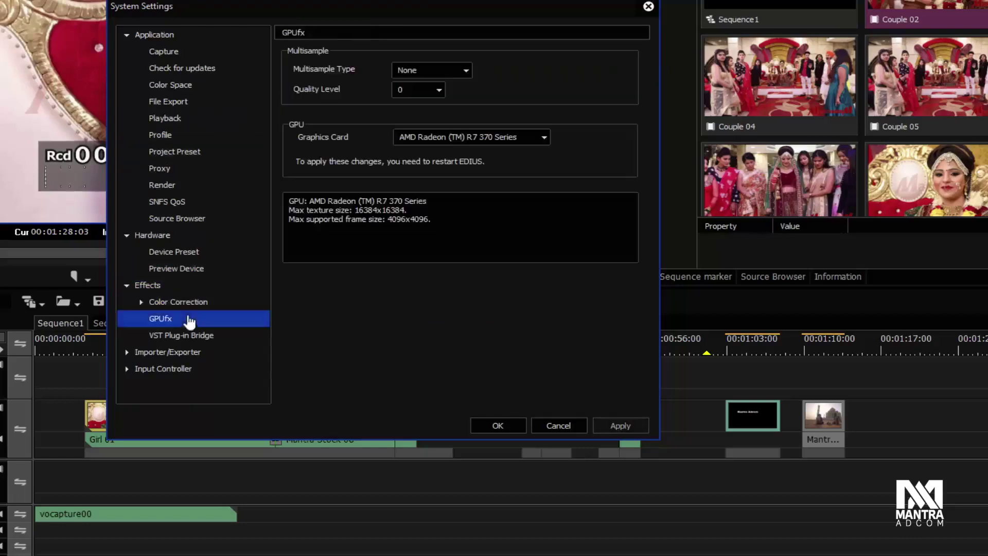
{"action": "left_click", "coordinate": [497, 136]}
{"action": "left_click", "coordinate": [473, 137]}
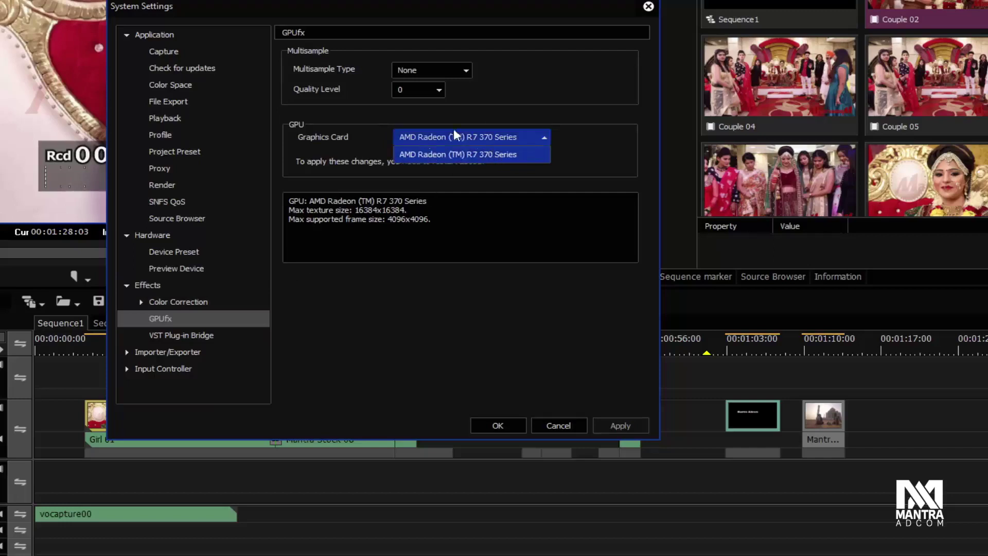
{"action": "left_click", "coordinate": [489, 187]}
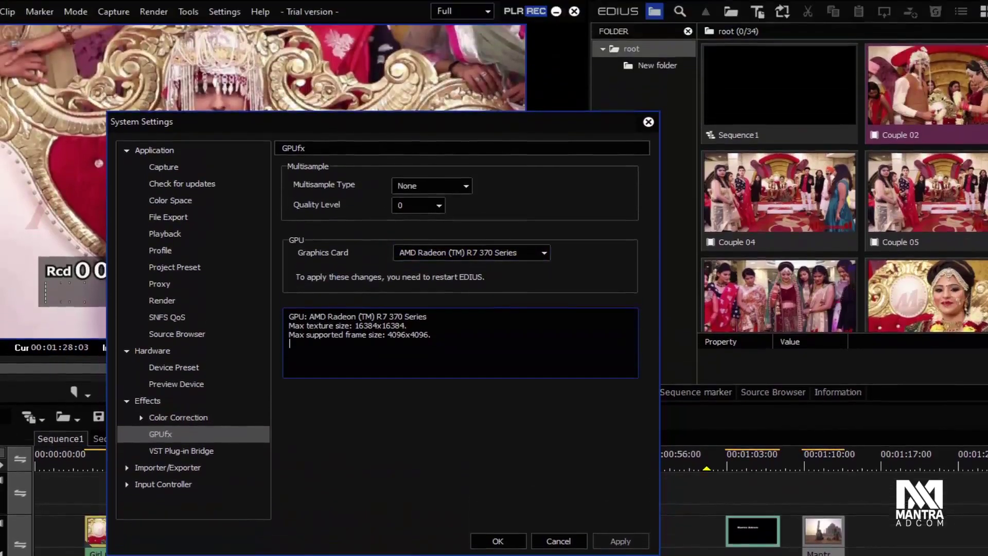
{"action": "left_click", "coordinate": [508, 544]}
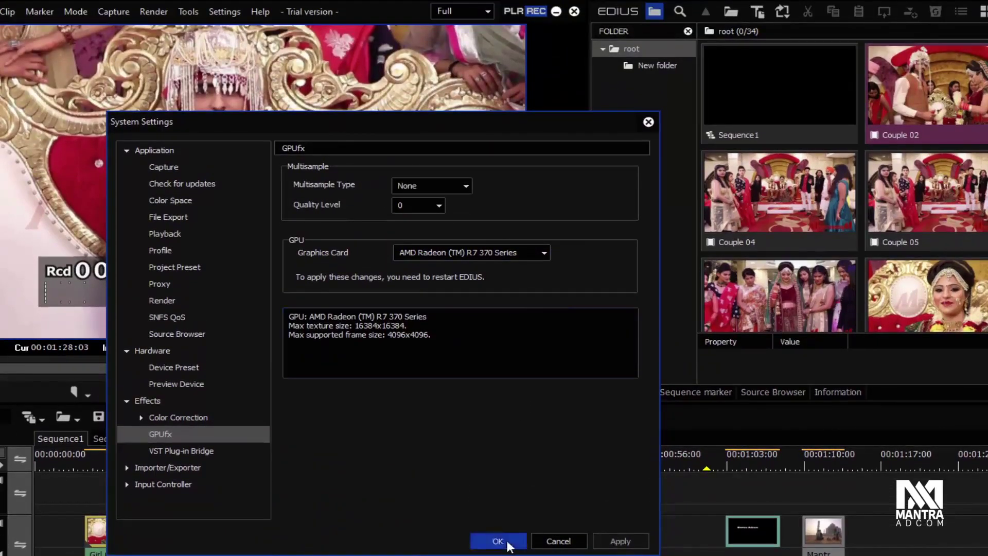
Reopen System Settings and view how to add a VST plug-in folder in the VST Plug-in Bridge, cancelling the folder selection
{"action": "left_click", "coordinate": [224, 12]}
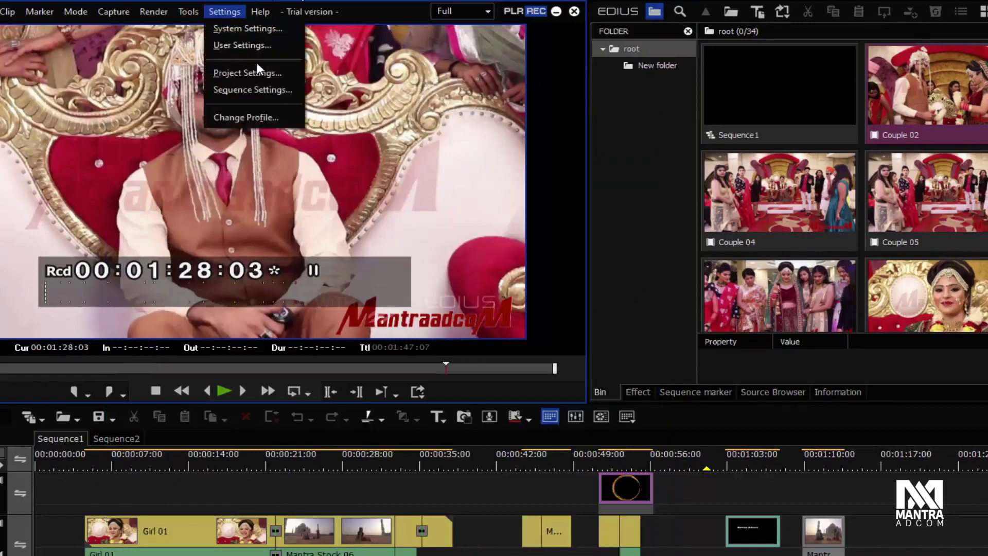
{"action": "left_click", "coordinate": [272, 30]}
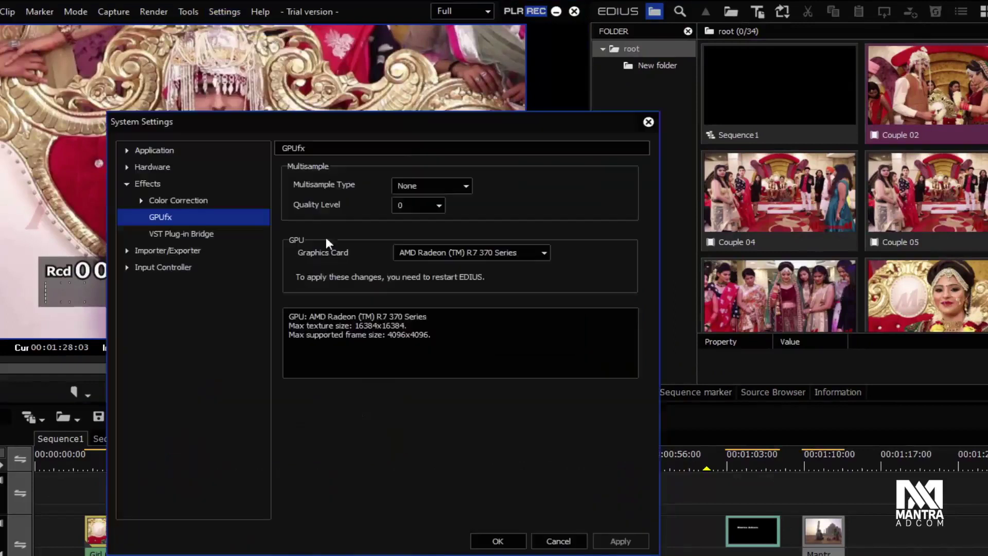
{"action": "left_click", "coordinate": [195, 235]}
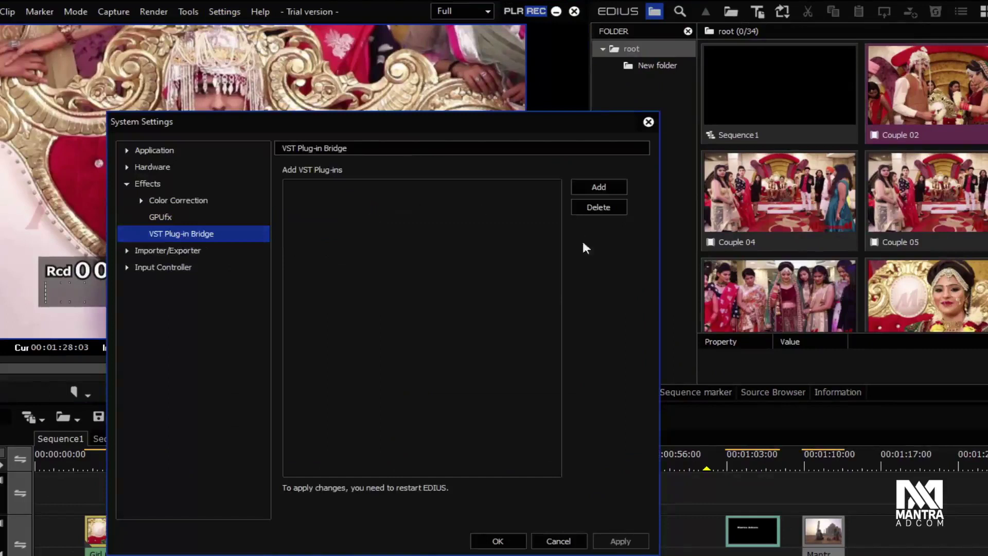
{"action": "left_click", "coordinate": [608, 187]}
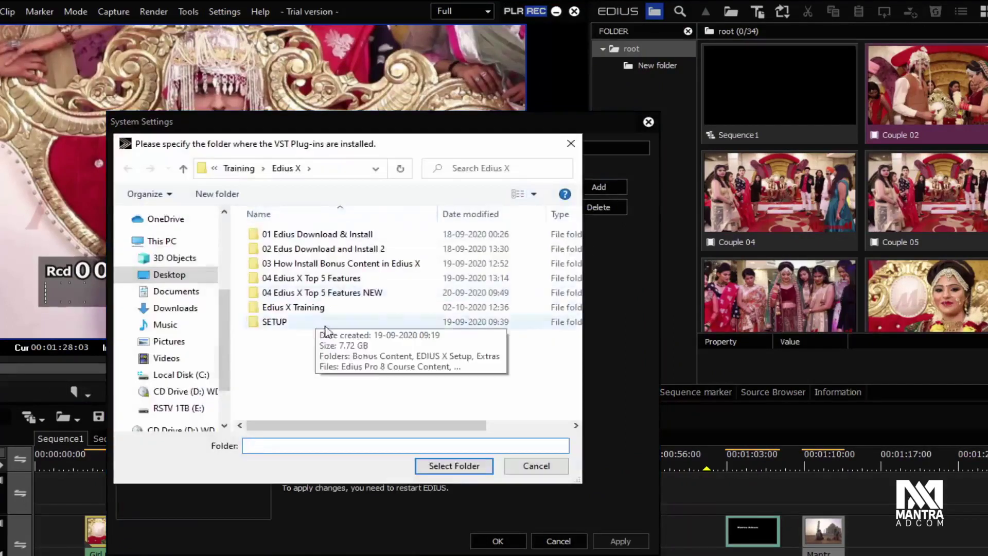
{"action": "left_click", "coordinate": [536, 466]}
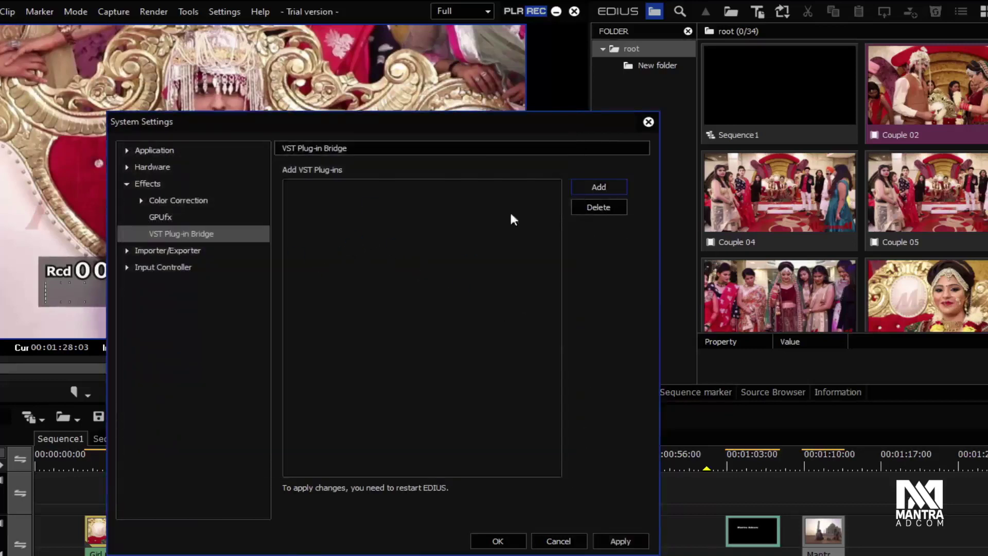
Examine the Importer/Exporter formats, viewing the Cinema RAW browser and GPU pages and the AVCHD options
{"action": "left_click", "coordinate": [128, 252]}
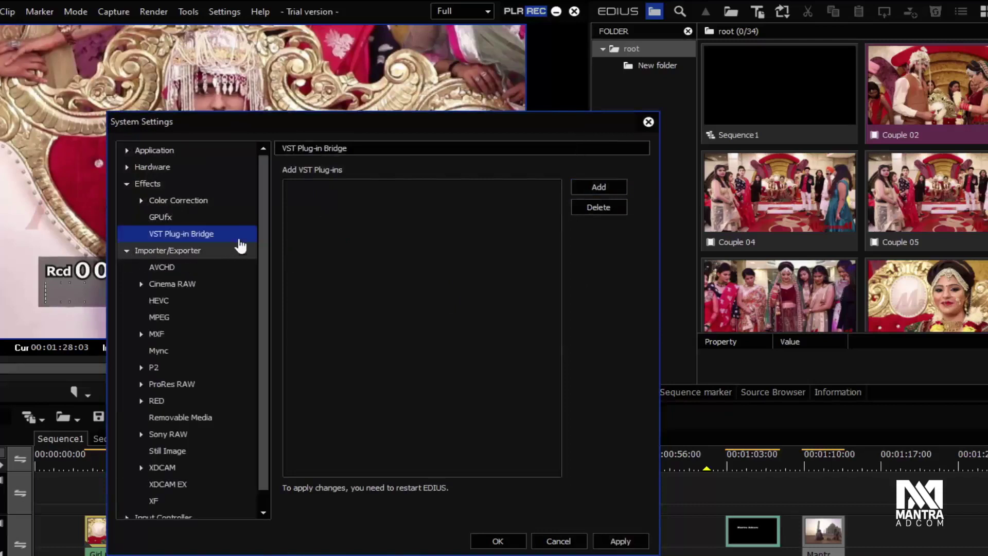
{"action": "left_click_drag", "start_coordinate": [261, 211], "coordinate": [269, 335]}
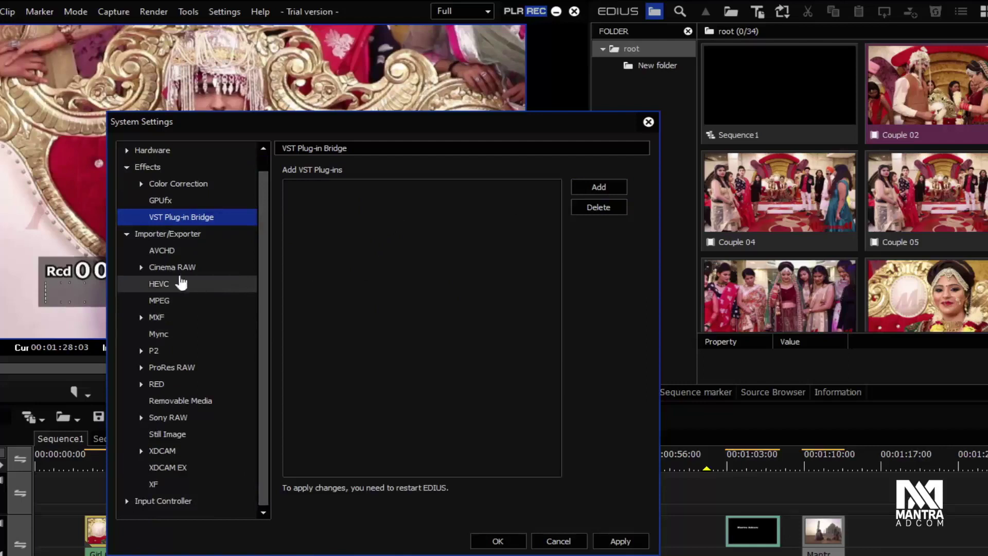
{"action": "left_click", "coordinate": [156, 273]}
{"action": "double_click", "coordinate": [156, 272]}
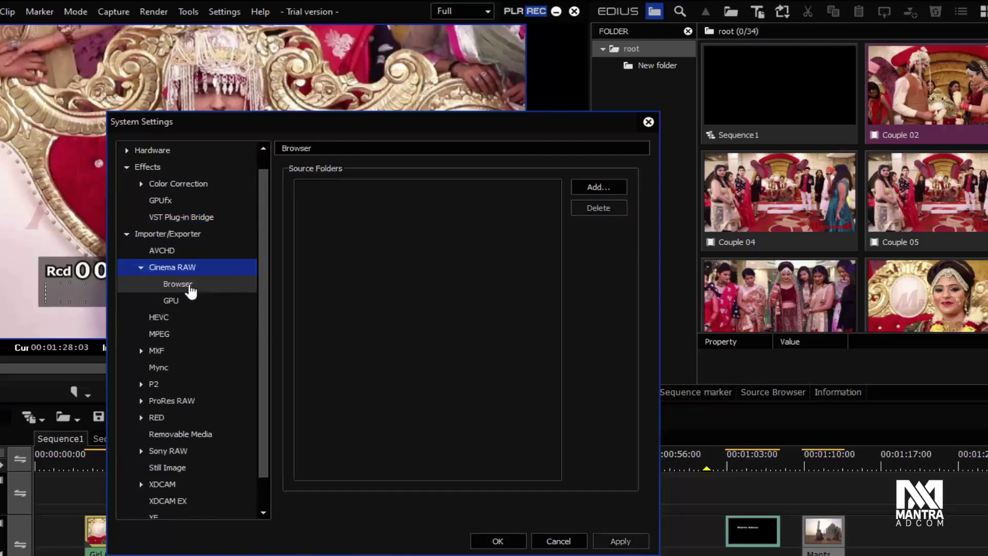
{"action": "left_click", "coordinate": [189, 285]}
{"action": "left_click", "coordinate": [180, 302]}
{"action": "left_click", "coordinate": [173, 257]}
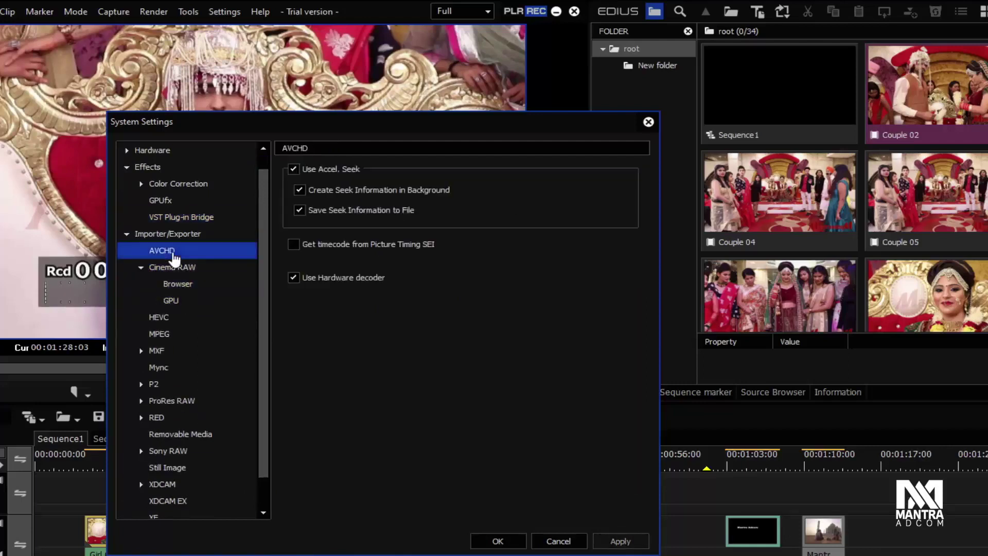
View the MXF decoder, P2 browser, and RED browser and GPU settings, then collapse the Importer/Exporter group
{"action": "left_click", "coordinate": [142, 352]}
{"action": "left_click", "coordinate": [142, 352]}
{"action": "left_click", "coordinate": [142, 351]}
{"action": "left_click", "coordinate": [180, 367]}
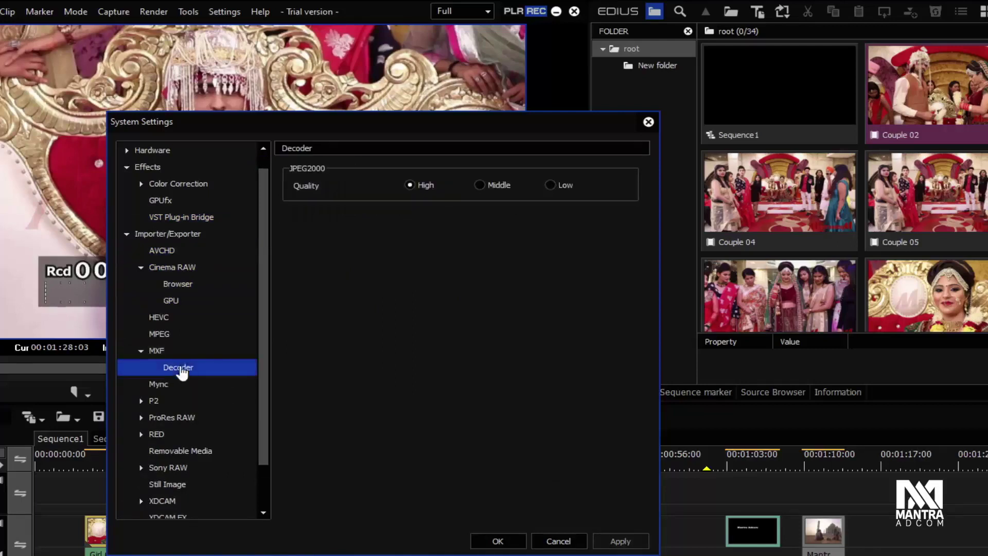
{"action": "left_click", "coordinate": [143, 401]}
{"action": "left_click", "coordinate": [180, 419]}
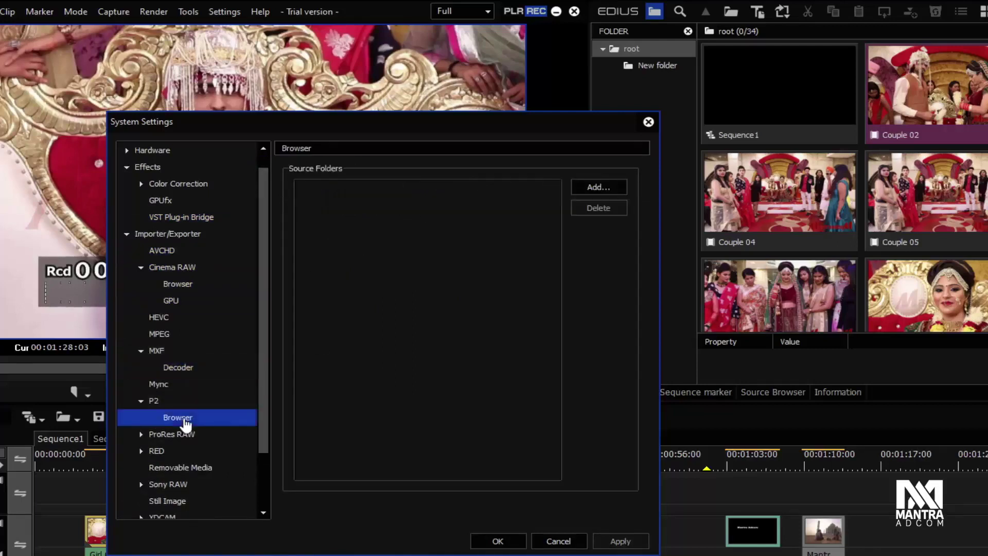
{"action": "left_click", "coordinate": [156, 453]}
{"action": "double_click", "coordinate": [156, 455]}
{"action": "left_click", "coordinate": [194, 469]}
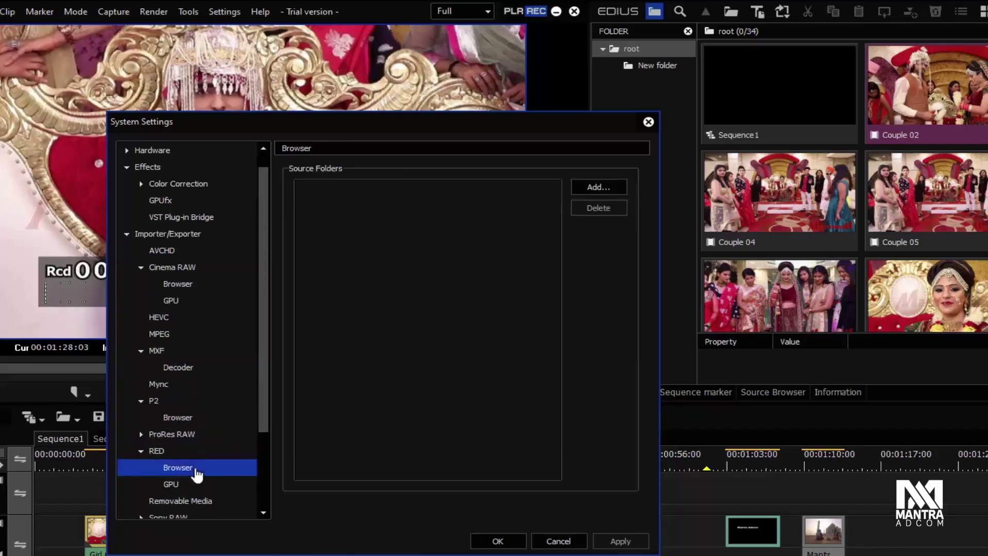
{"action": "left_click", "coordinate": [175, 484]}
{"action": "left_click", "coordinate": [126, 234]}
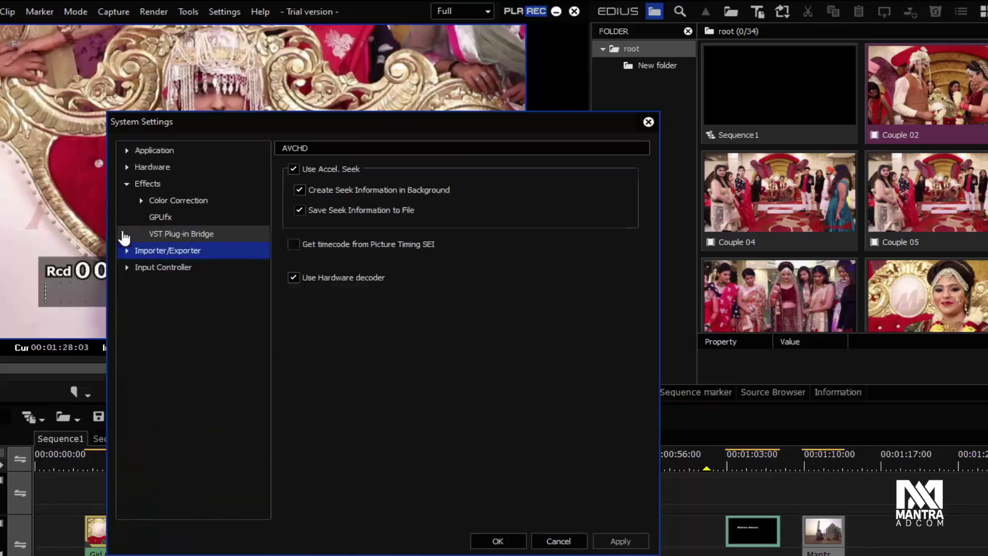
View the Fader and Jog Device settings for input controllers, then close System Settings
{"action": "left_click", "coordinate": [127, 267]}
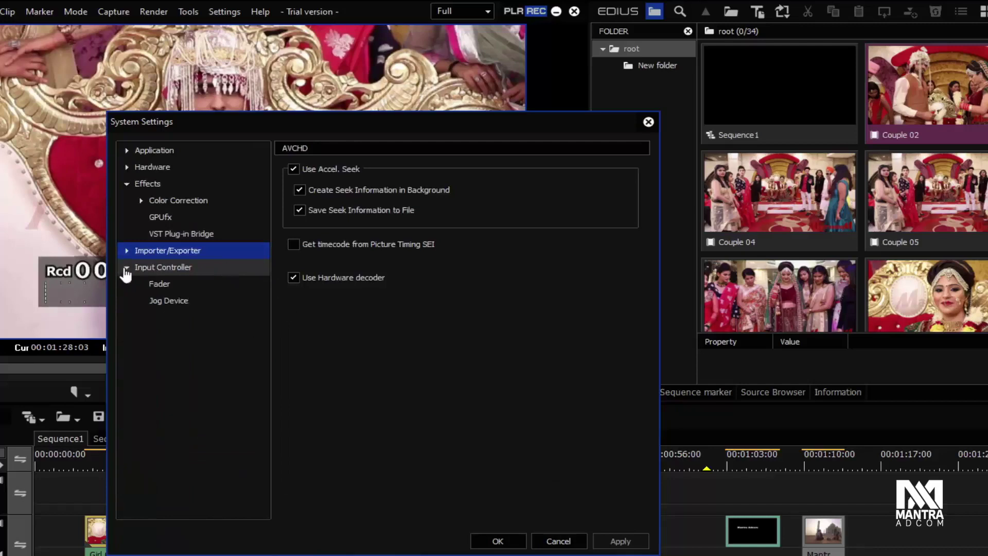
{"action": "left_click", "coordinate": [175, 284]}
{"action": "left_click", "coordinate": [183, 309]}
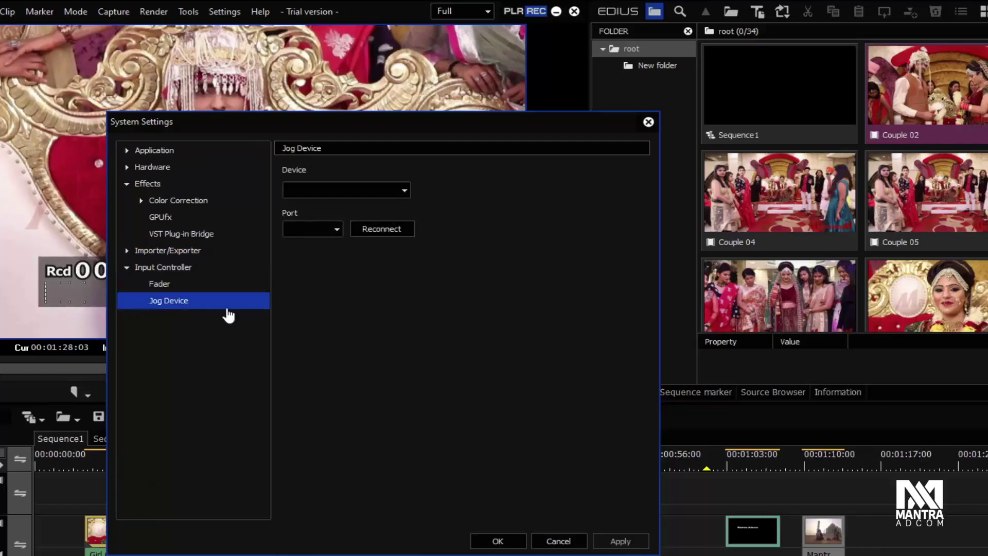
{"action": "double_click", "coordinate": [138, 270]}
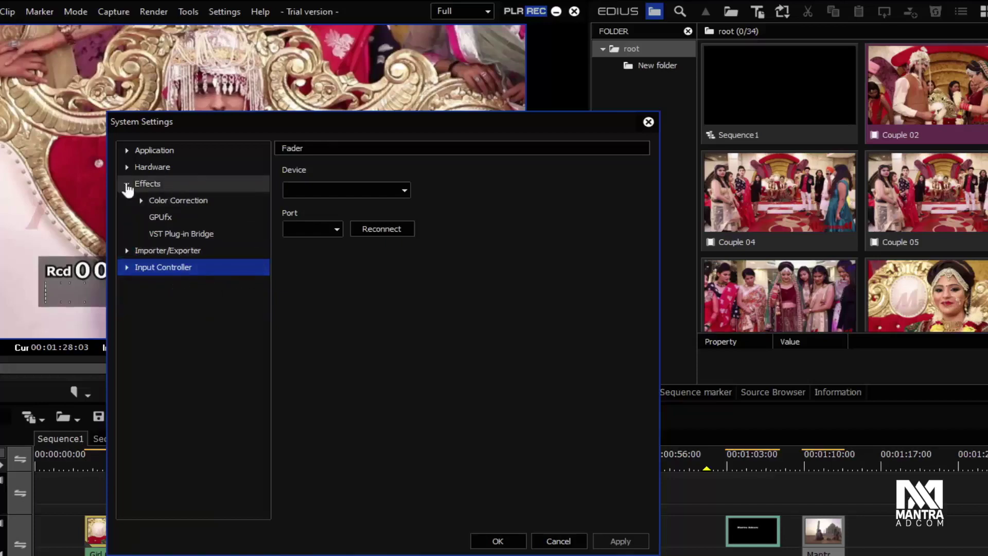
{"action": "key", "text": "Escape"}
Open the User Settings
{"action": "left_click", "coordinate": [227, 11]}
{"action": "left_click", "coordinate": [239, 45]}
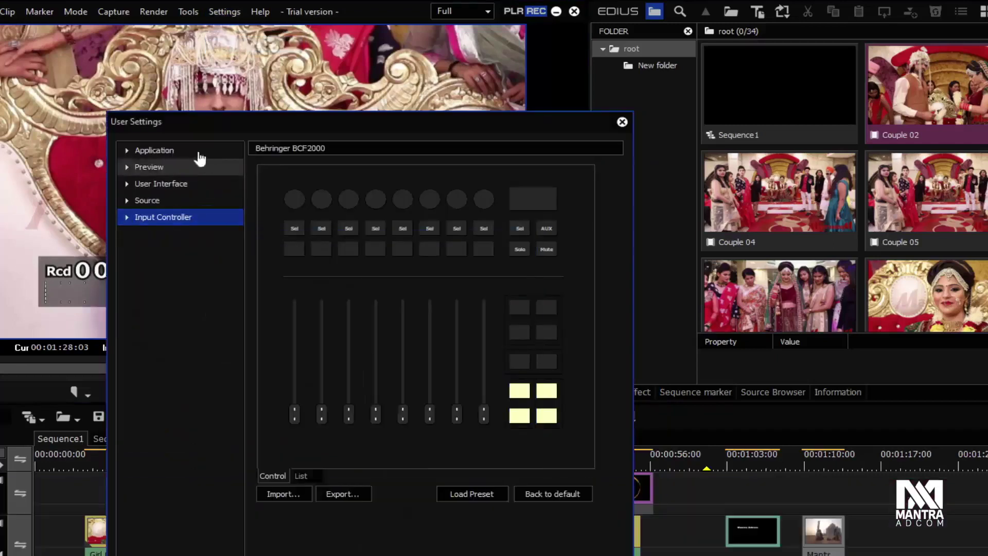
Expand the Application and Preview groups, view Background Job, and set the Match Frame target tracks to Selected Tracks
{"action": "left_click", "coordinate": [137, 151]}
{"action": "left_click", "coordinate": [127, 167]}
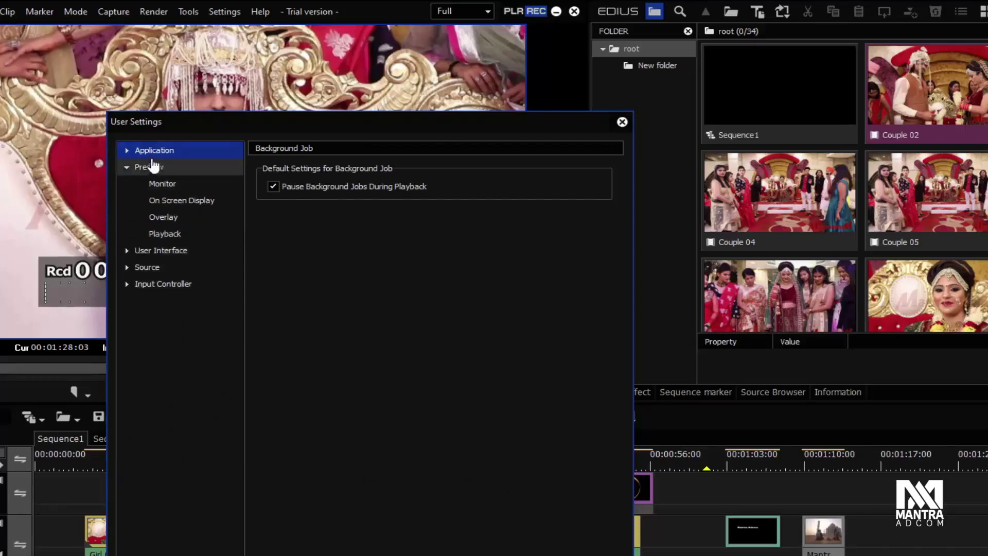
{"action": "left_click", "coordinate": [127, 151]}
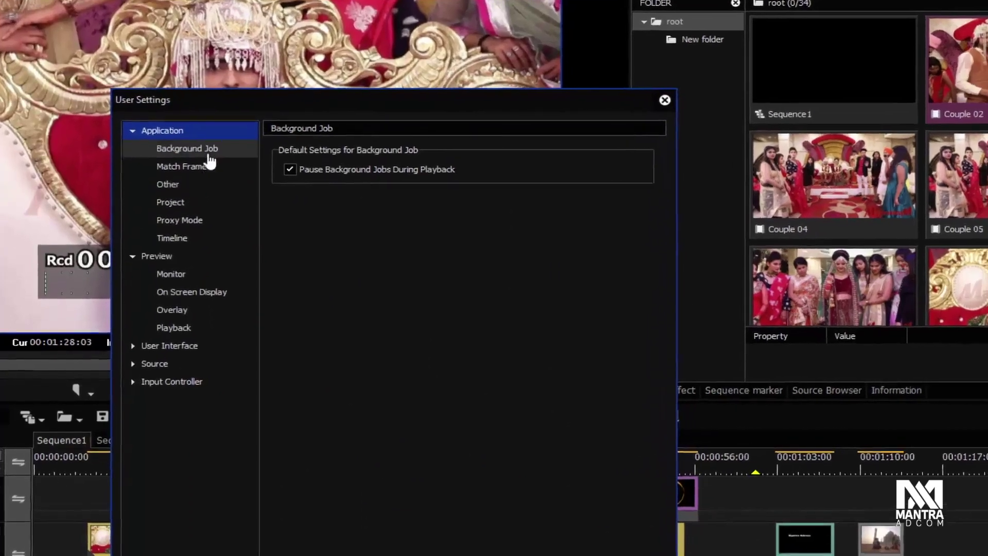
{"action": "left_click", "coordinate": [201, 163]}
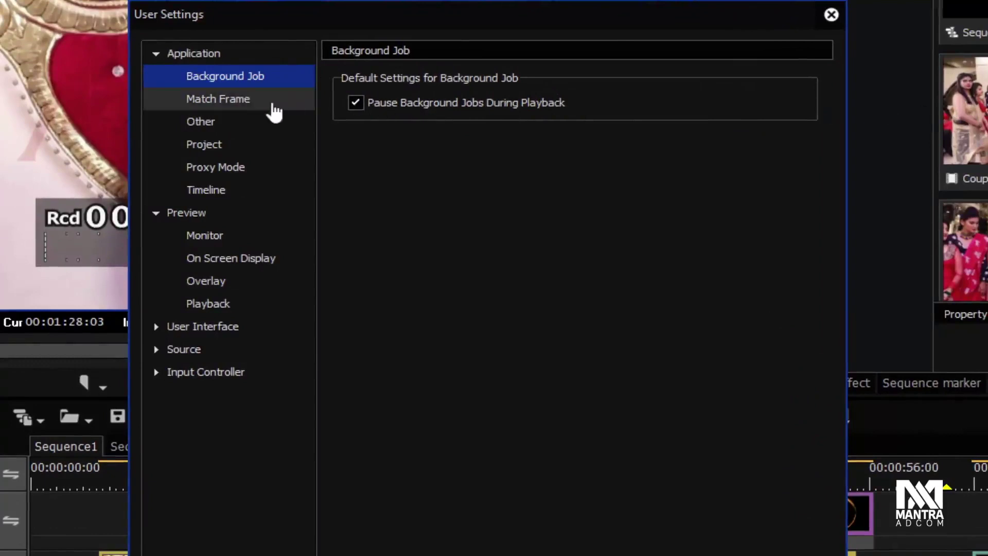
{"action": "left_click", "coordinate": [257, 110]}
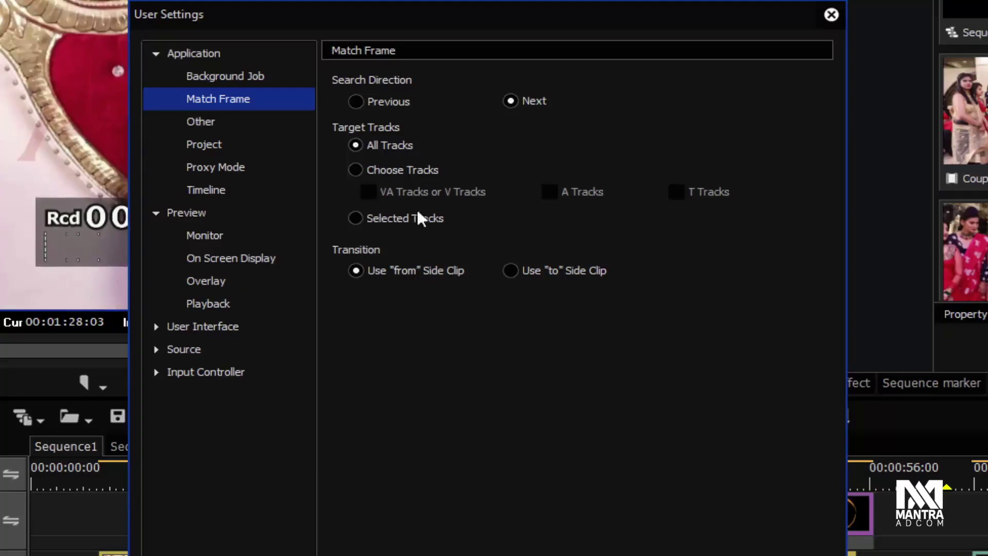
{"action": "left_click", "coordinate": [406, 220]}
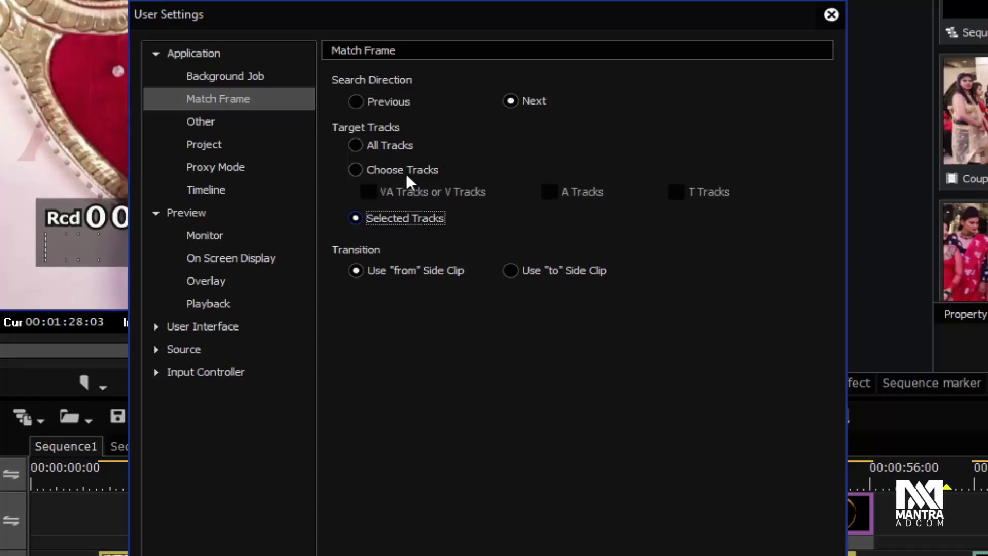
Examine the Other settings, including the recent clip file count and the available Default Titler options
{"action": "left_click", "coordinate": [204, 123]}
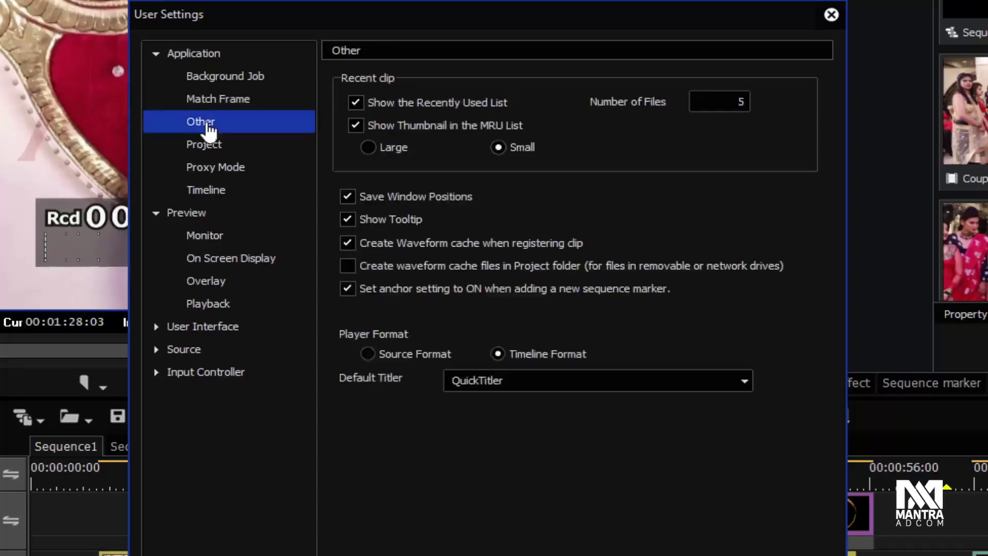
{"action": "left_click", "coordinate": [725, 105]}
{"action": "left_click_drag", "start_coordinate": [735, 103], "coordinate": [744, 102]}
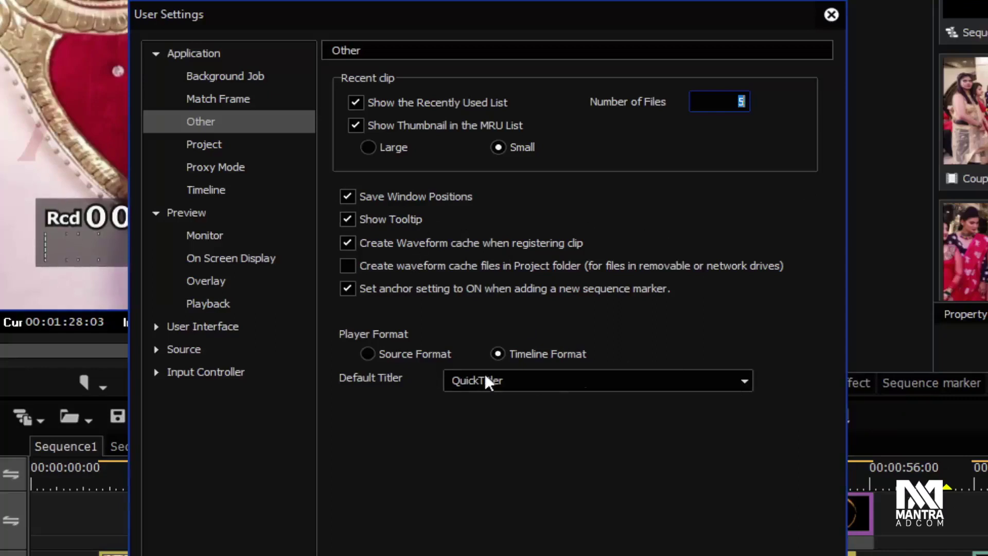
{"action": "left_click", "coordinate": [529, 383]}
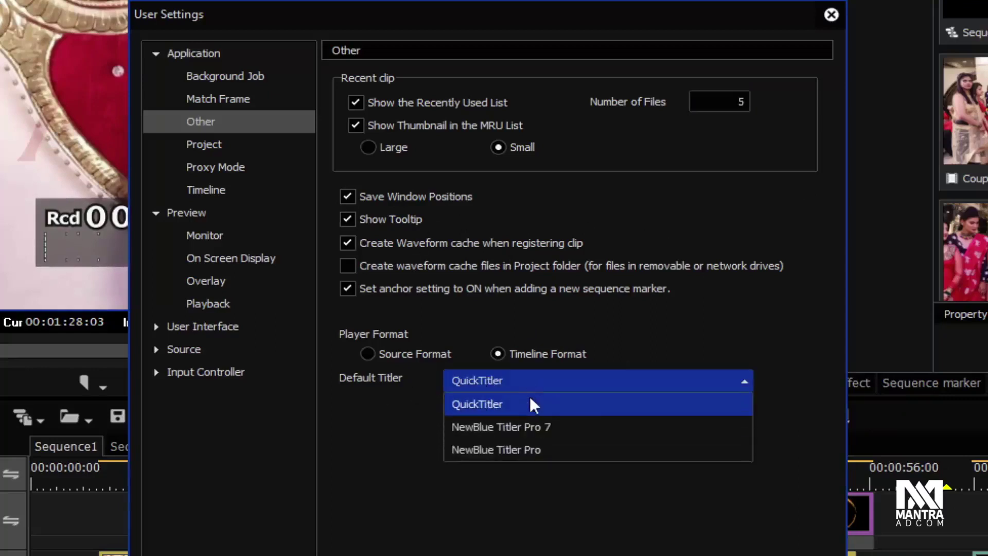
{"action": "left_click", "coordinate": [430, 528]}
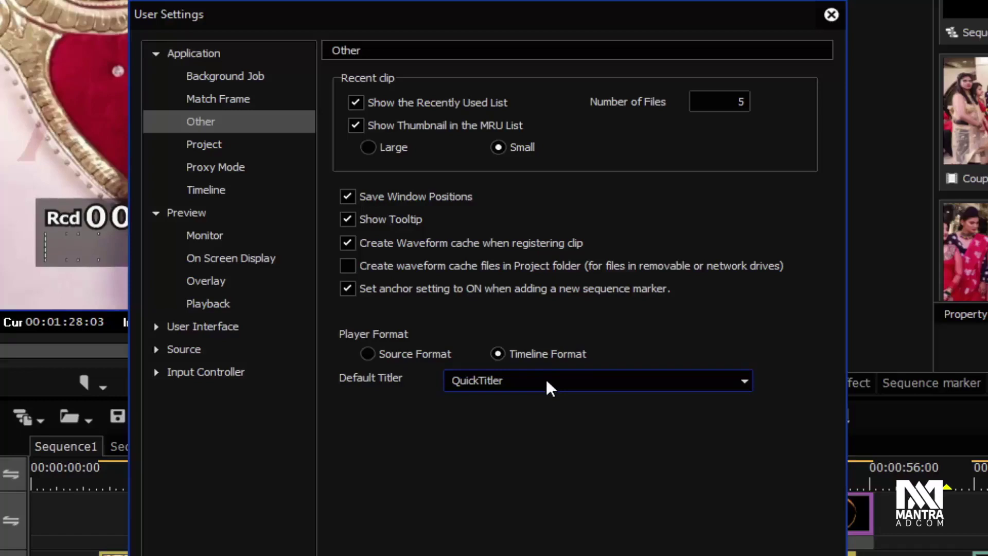
In the Project settings, set the Auto Save number of files to 20 and the rendered file destination to Project Folder
{"action": "left_click", "coordinate": [205, 150]}
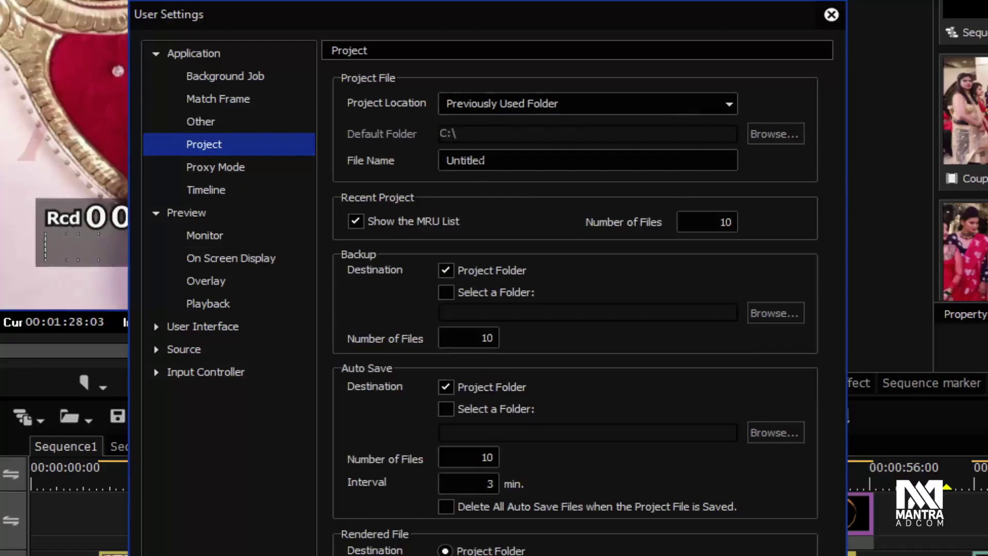
{"action": "left_click", "coordinate": [722, 221]}
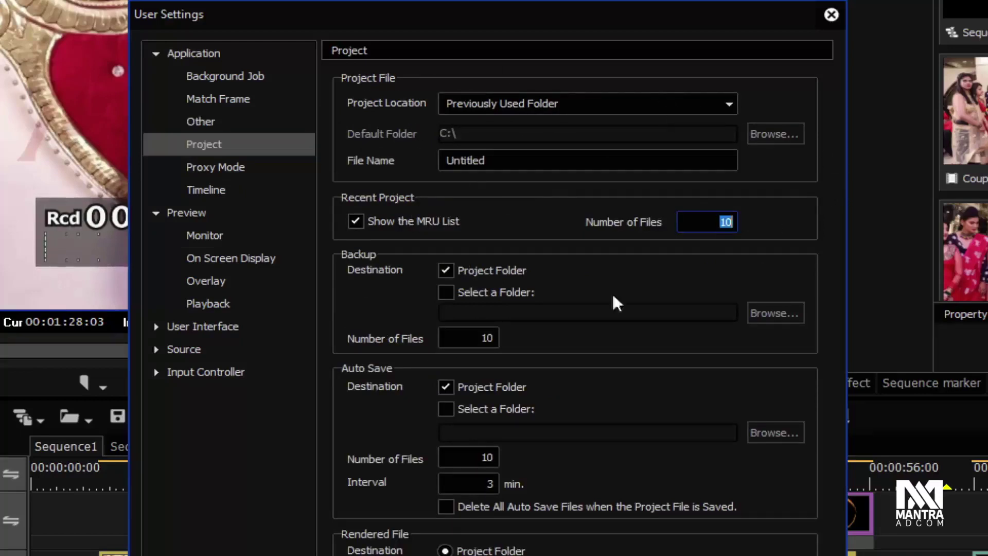
{"action": "left_click", "coordinate": [470, 337]}
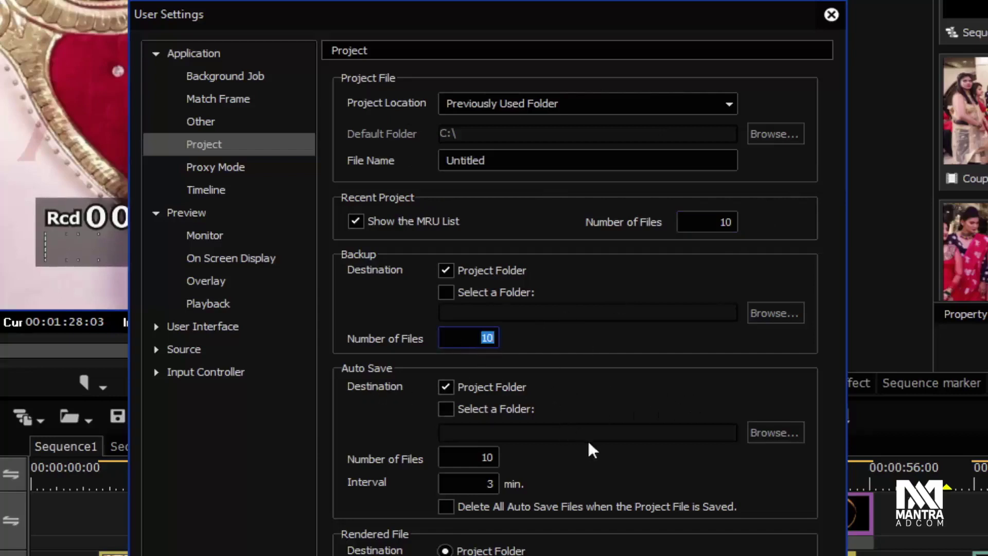
{"action": "left_click", "coordinate": [494, 457]}
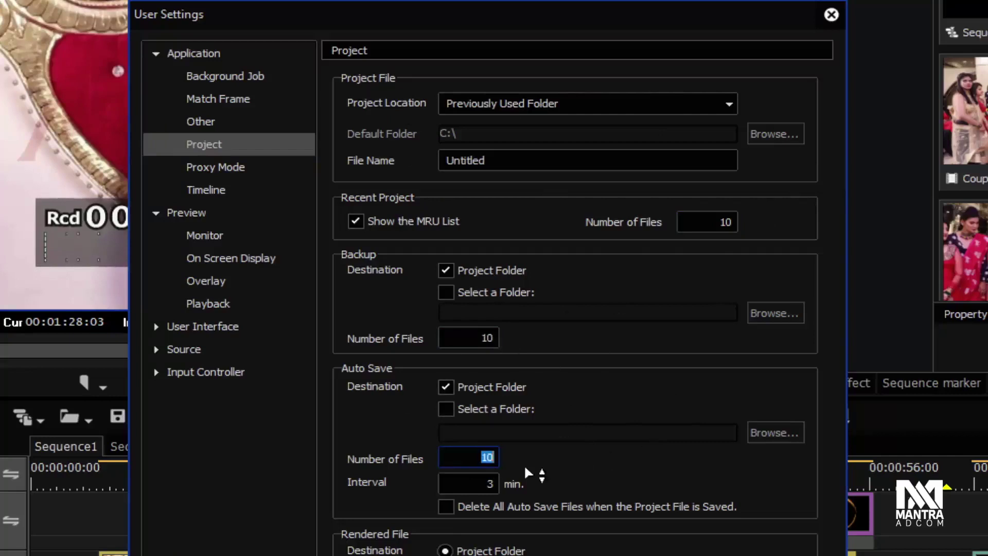
{"action": "left_click", "coordinate": [468, 486]}
{"action": "left_click", "coordinate": [482, 458]}
{"action": "key", "text": "shift+End"}
{"action": "type", "text": "20"}
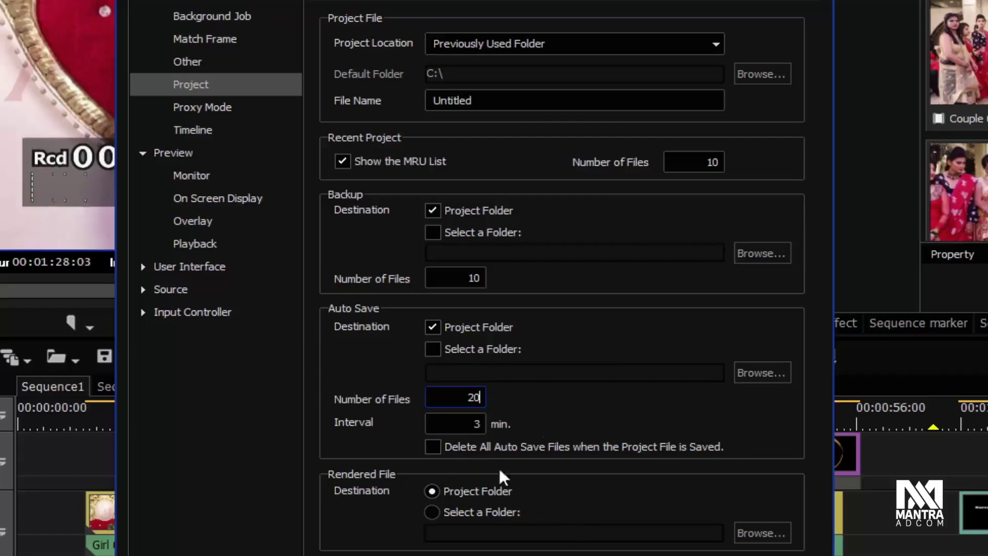
{"action": "left_click", "coordinate": [486, 511]}
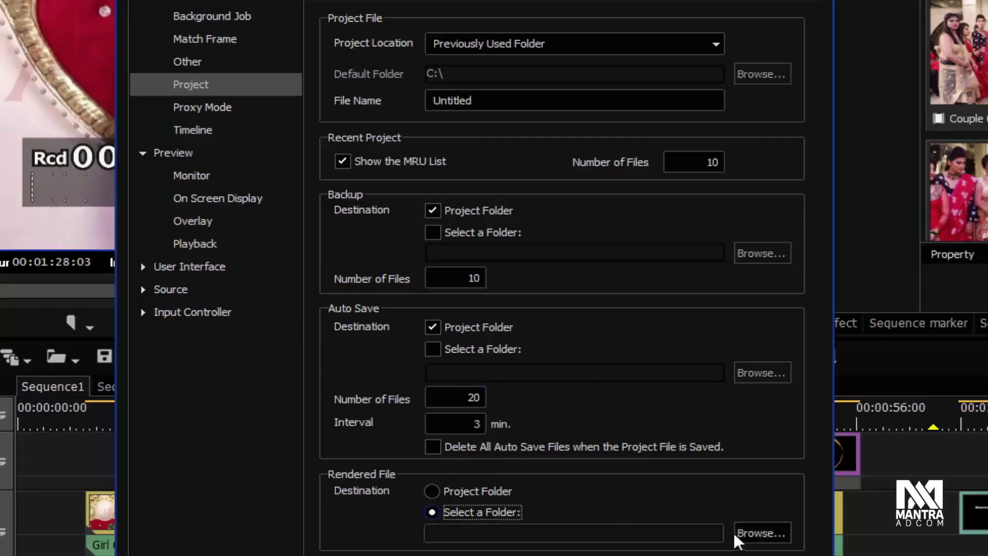
{"action": "left_click", "coordinate": [488, 492]}
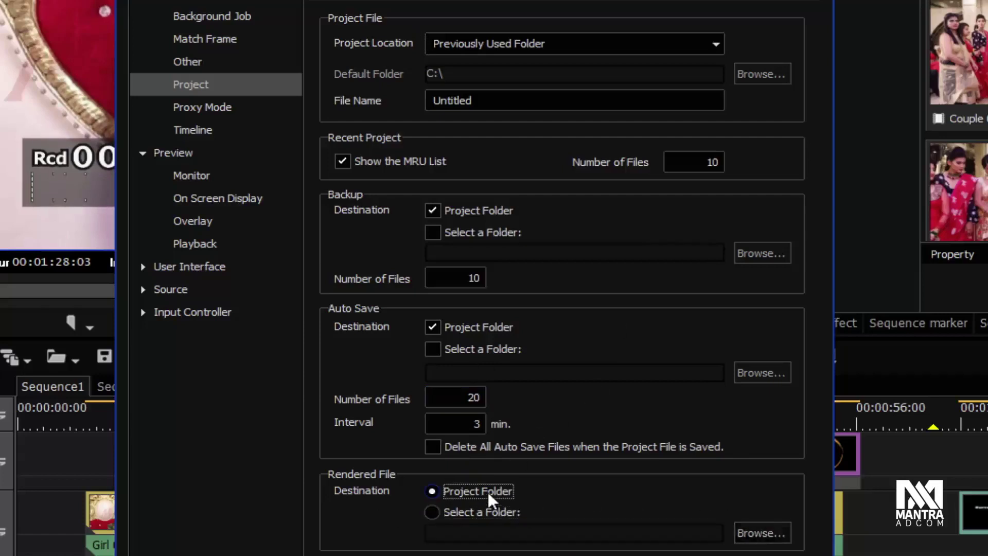
View the Proxy Mode and Timeline settings, turning Insert Default Transition in Crossfade on and back off
{"action": "left_click", "coordinate": [205, 107]}
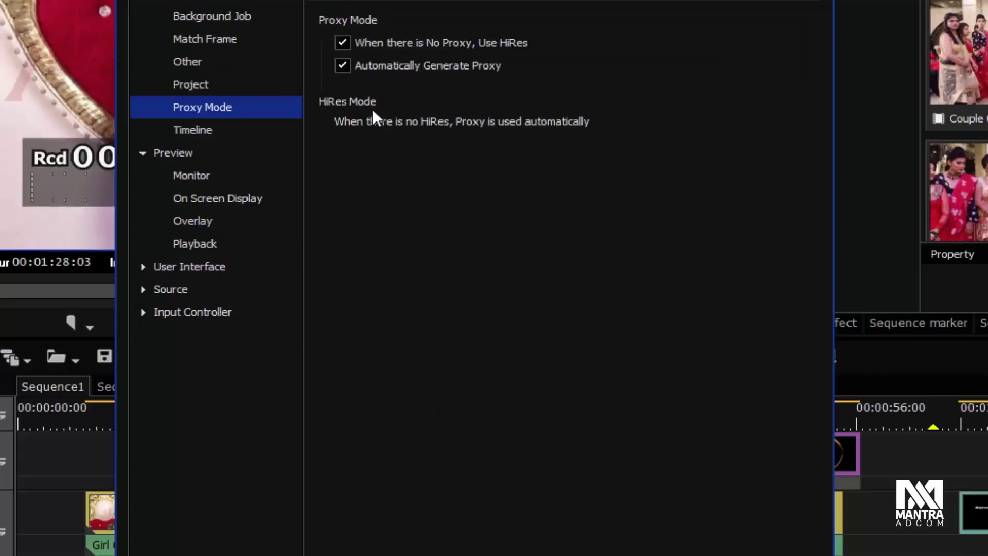
{"action": "left_click", "coordinate": [229, 135]}
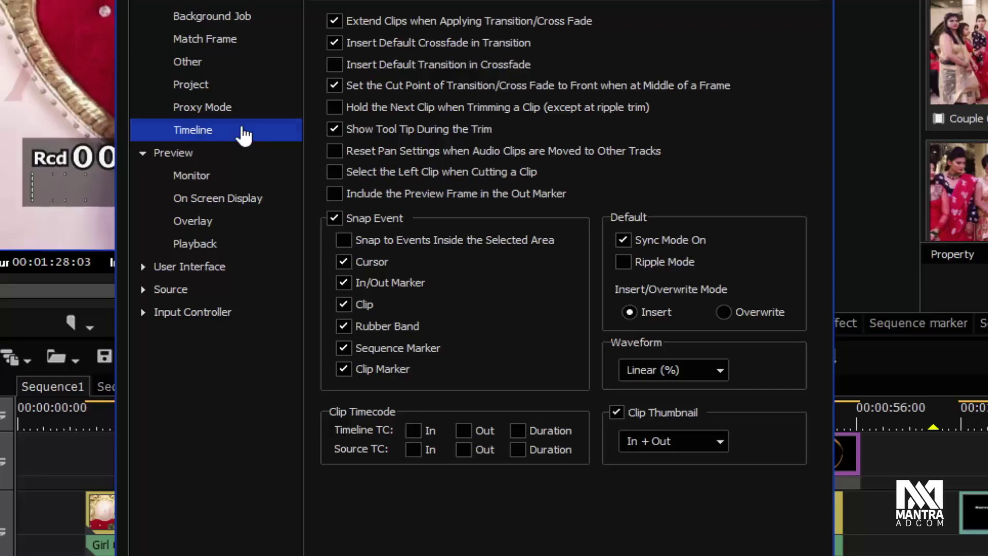
{"action": "left_click", "coordinate": [337, 63]}
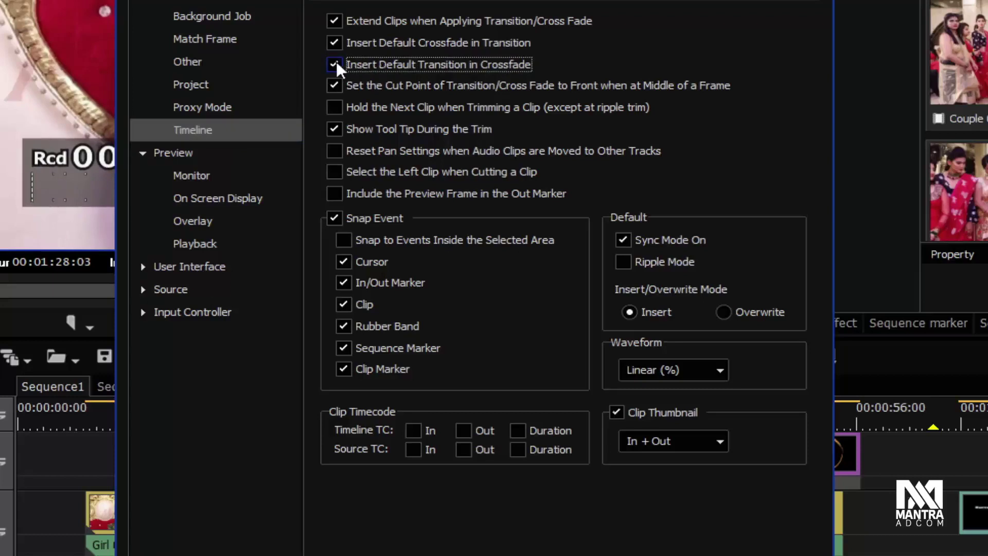
{"action": "left_click", "coordinate": [335, 62]}
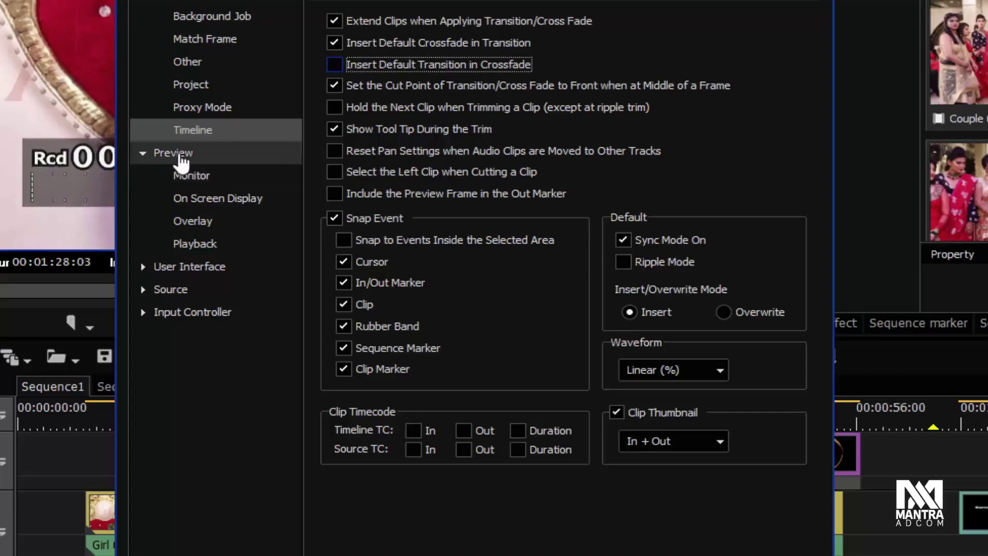
View the Monitor, On Screen Display and Overlay preview settings, toggling Show Safe Area on and back off
{"action": "left_click", "coordinate": [198, 176]}
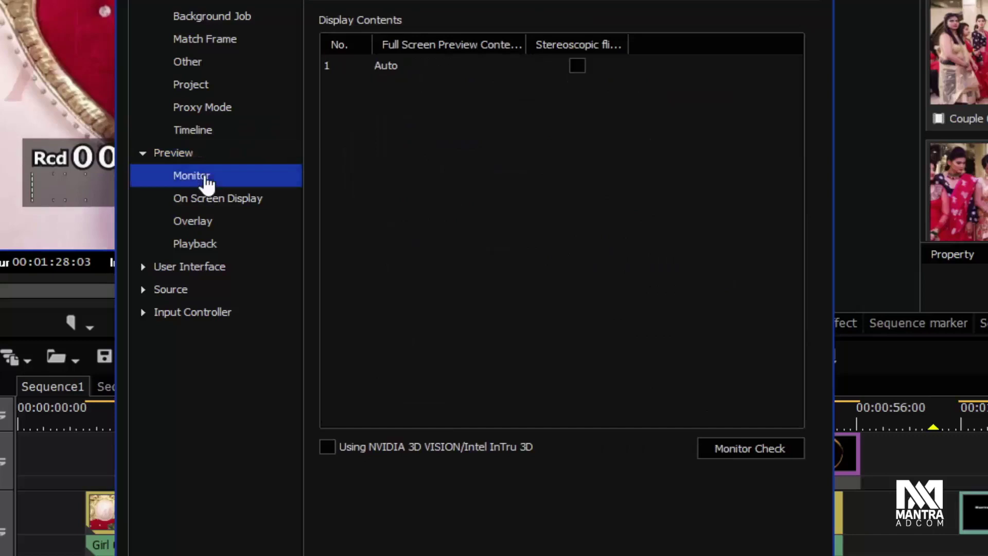
{"action": "left_click", "coordinate": [239, 203]}
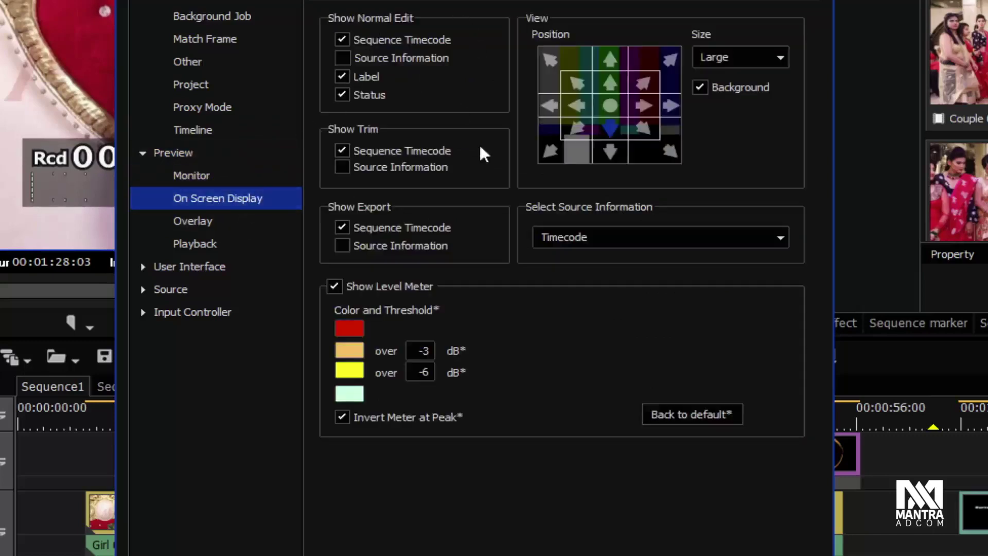
{"action": "left_click", "coordinate": [214, 221]}
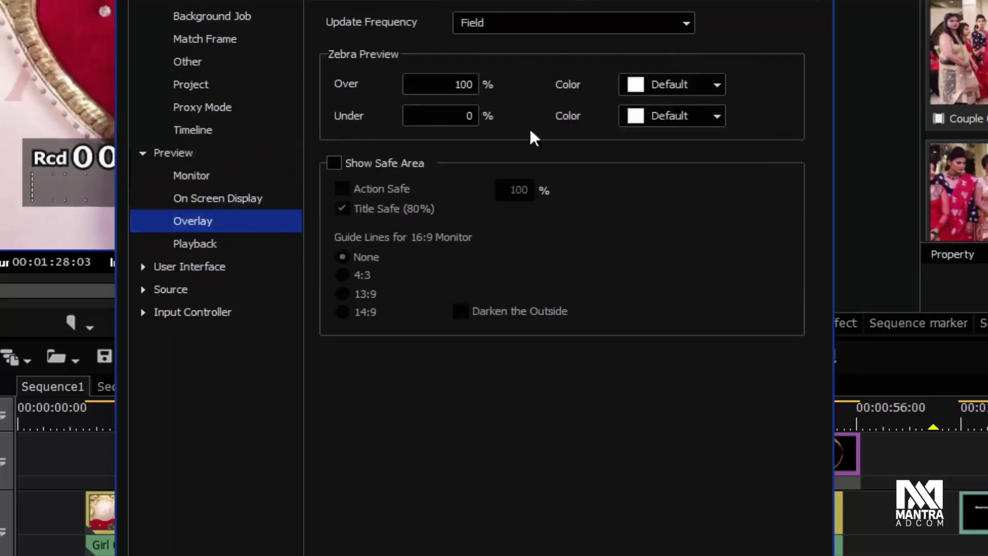
{"action": "left_click", "coordinate": [340, 170]}
{"action": "left_click", "coordinate": [340, 170]}
{"action": "left_click", "coordinate": [339, 169]}
{"action": "left_click", "coordinate": [340, 169]}
{"action": "left_click", "coordinate": [340, 170]}
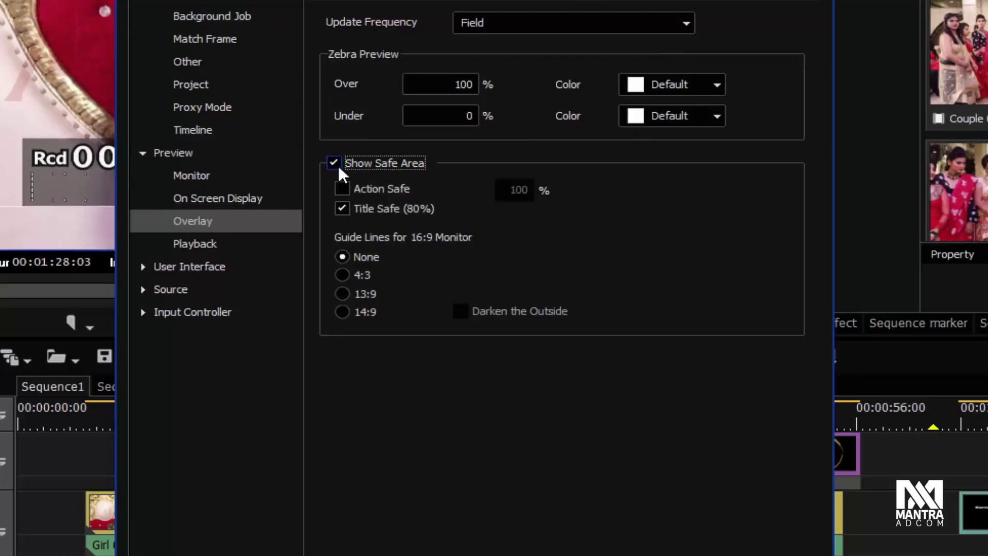
{"action": "left_click", "coordinate": [339, 170]}
Enable Show Correct Frame when Scrubbing in the Playback settings, then view the Bin settings under User Interface
{"action": "left_click", "coordinate": [239, 247]}
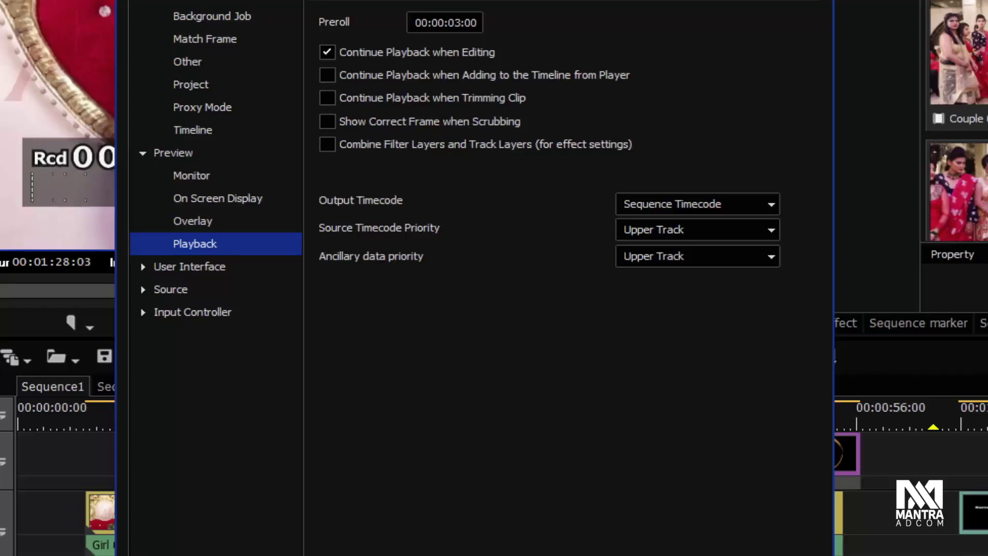
{"action": "left_click", "coordinate": [330, 121]}
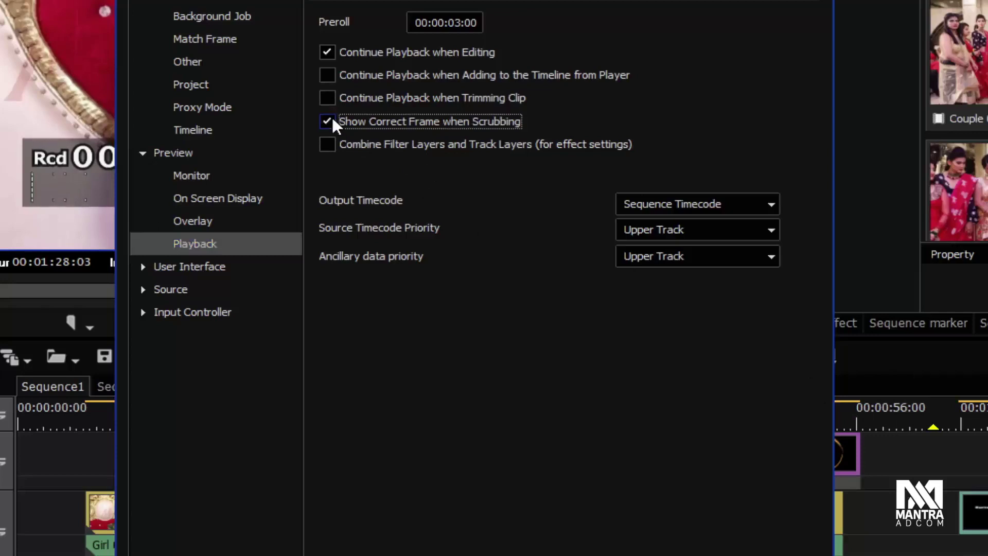
{"action": "left_click", "coordinate": [194, 270]}
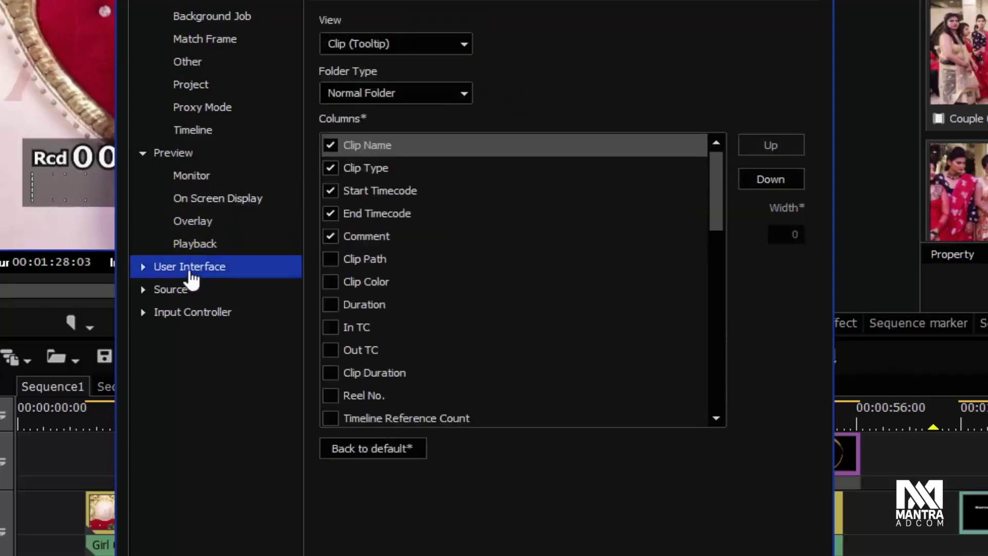
{"action": "left_click", "coordinate": [142, 267]}
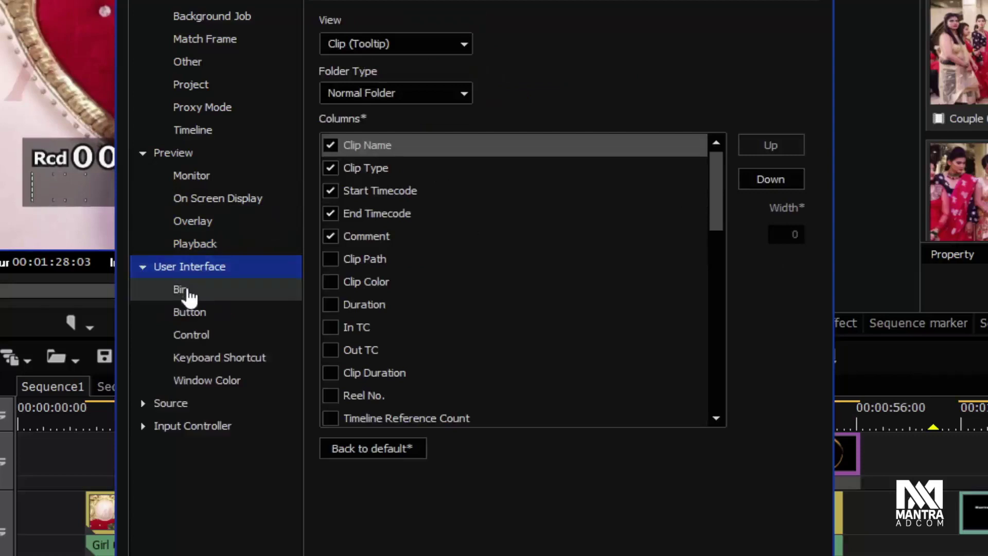
{"action": "left_click", "coordinate": [198, 291]}
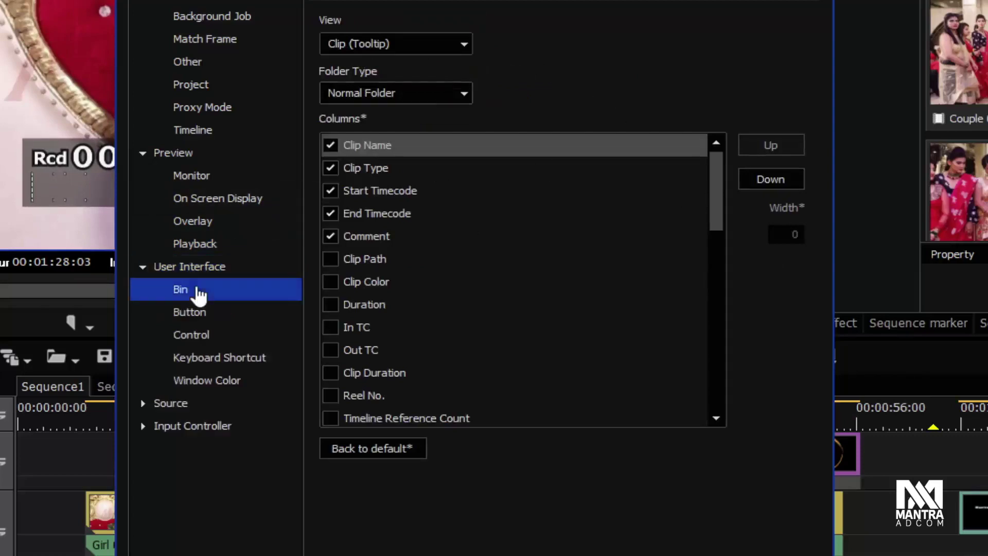
View the Button settings for Player - Deck (Center - Right) and Timeline, and move the User Settings window off the timeline toolbar
{"action": "left_click", "coordinate": [203, 313]}
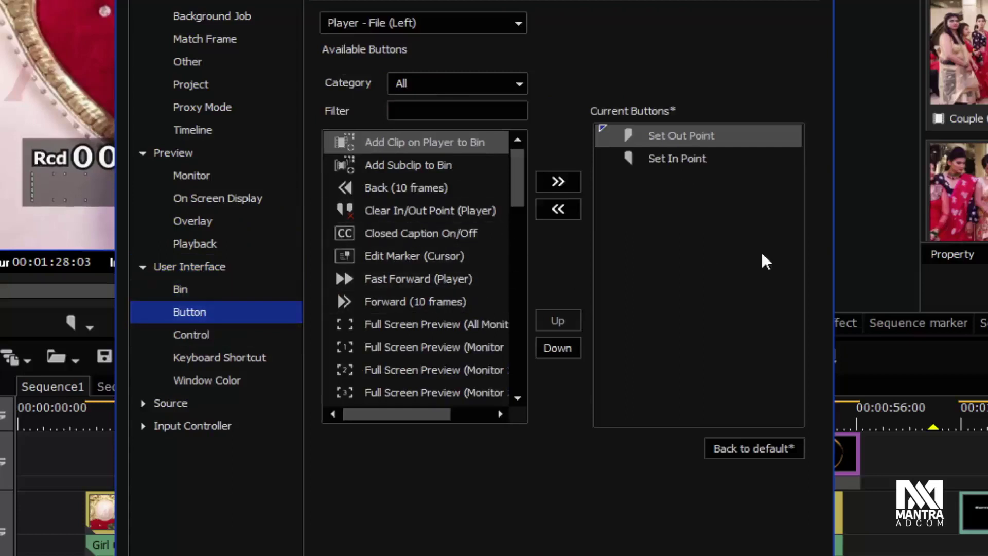
{"action": "left_click", "coordinate": [443, 22]}
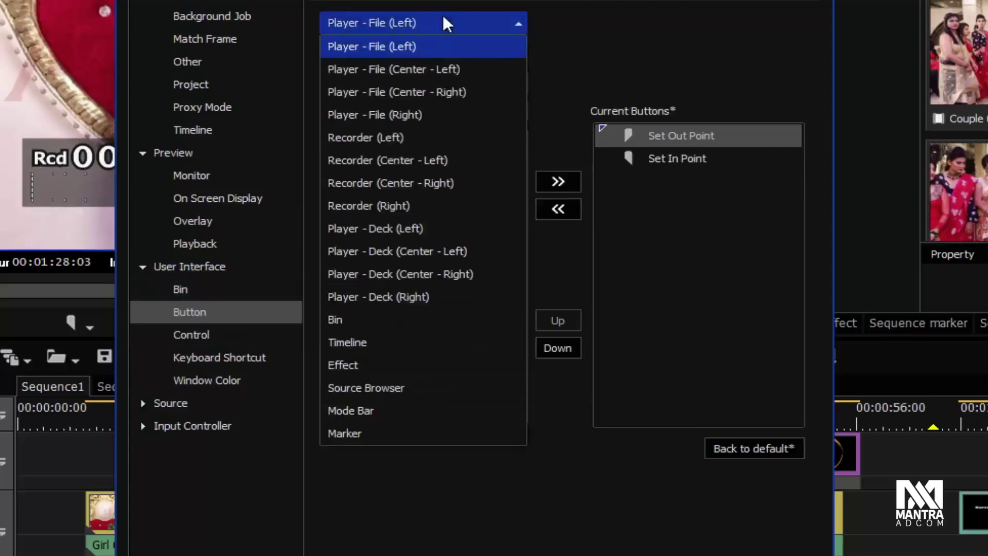
{"action": "left_click", "coordinate": [416, 272]}
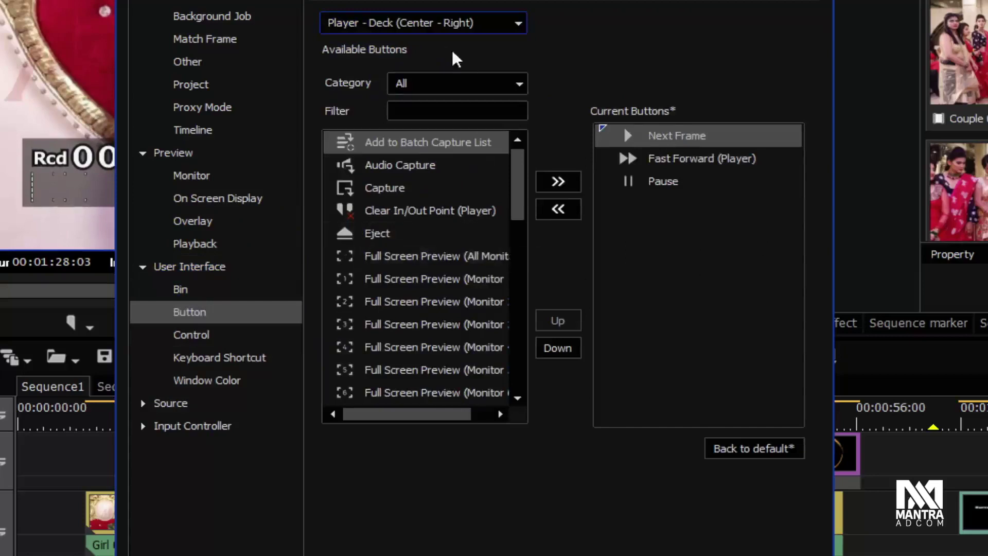
{"action": "left_click", "coordinate": [425, 24]}
{"action": "left_click", "coordinate": [400, 342]}
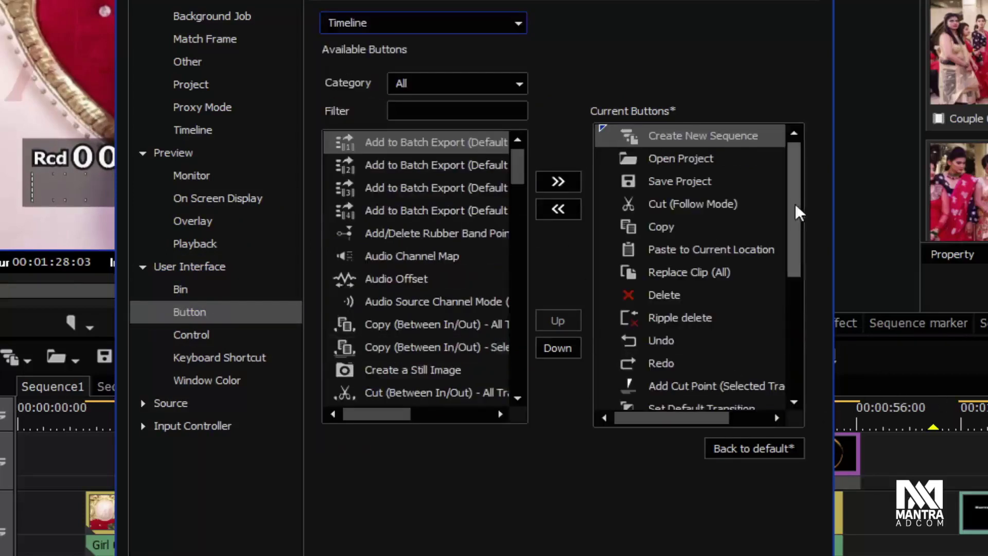
{"action": "left_click_drag", "start_coordinate": [791, 201], "coordinate": [804, 150]}
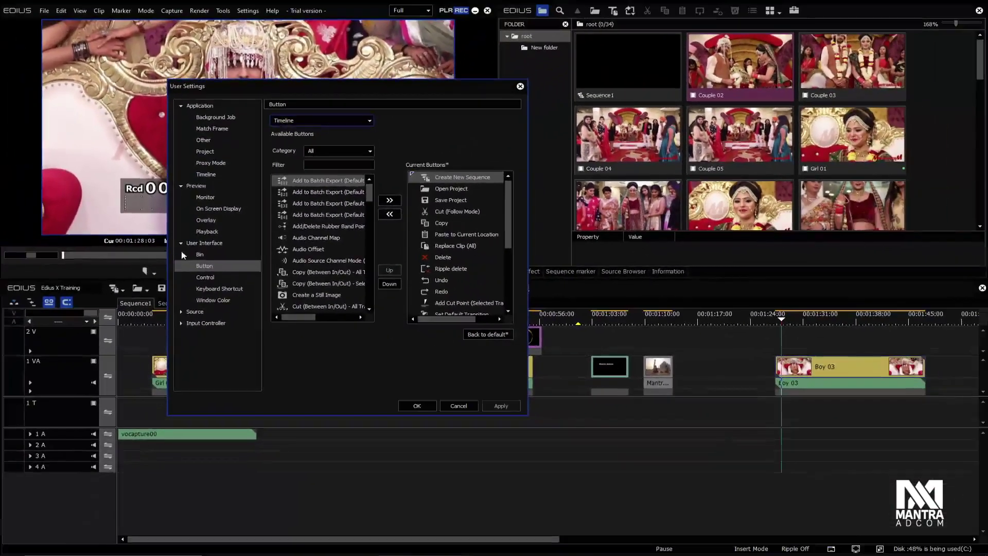
{"action": "left_click_drag", "start_coordinate": [297, 88], "coordinate": [639, 108]}
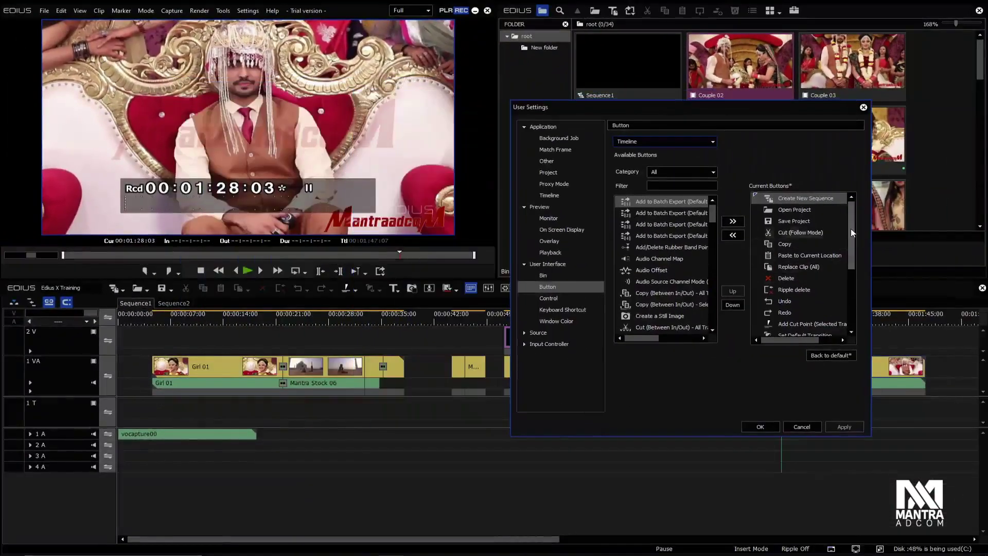
Review the rest of the current Timeline buttons, then open the Control settings and move the window clear of the player controls
{"action": "left_click_drag", "start_coordinate": [851, 228], "coordinate": [853, 285]}
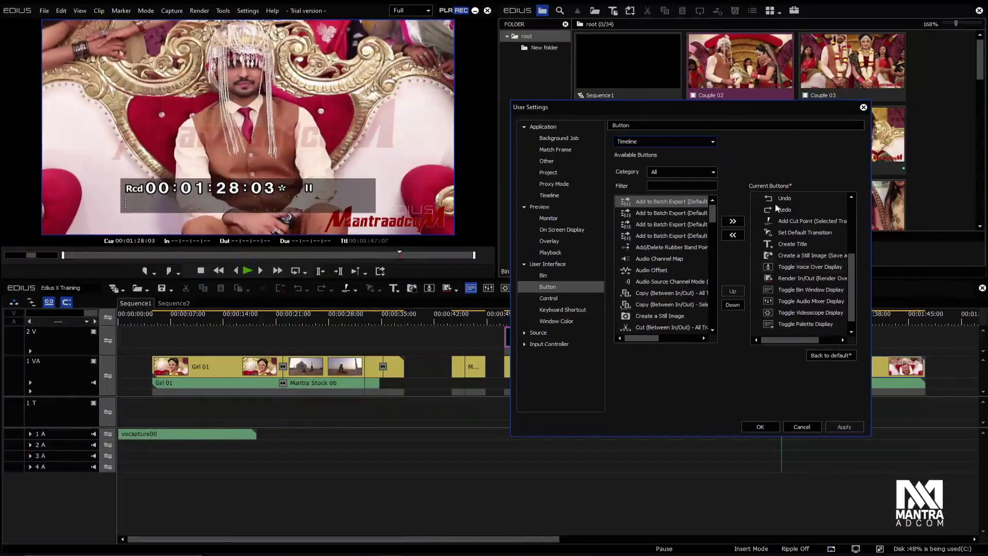
{"action": "left_click_drag", "start_coordinate": [689, 109], "coordinate": [524, 105]}
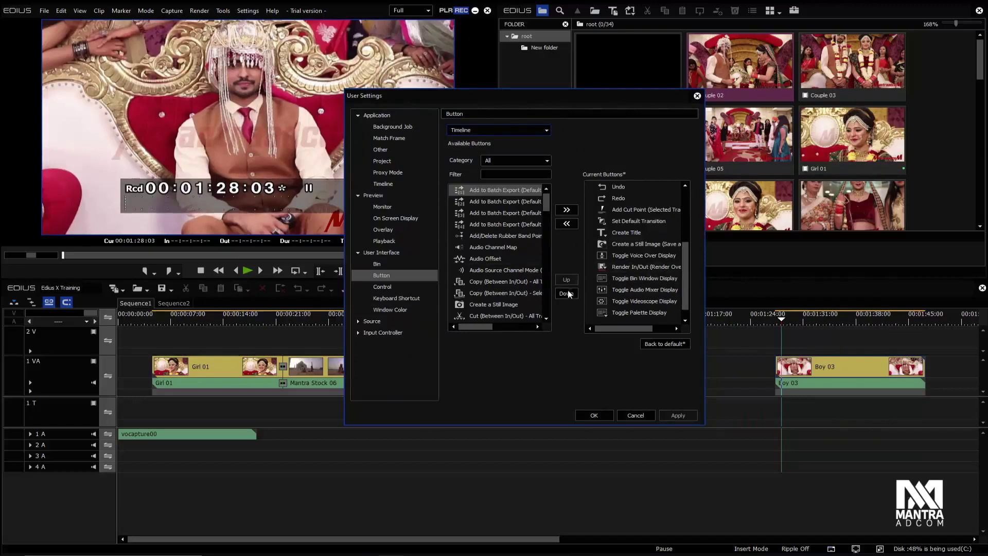
{"action": "left_click", "coordinate": [383, 287]}
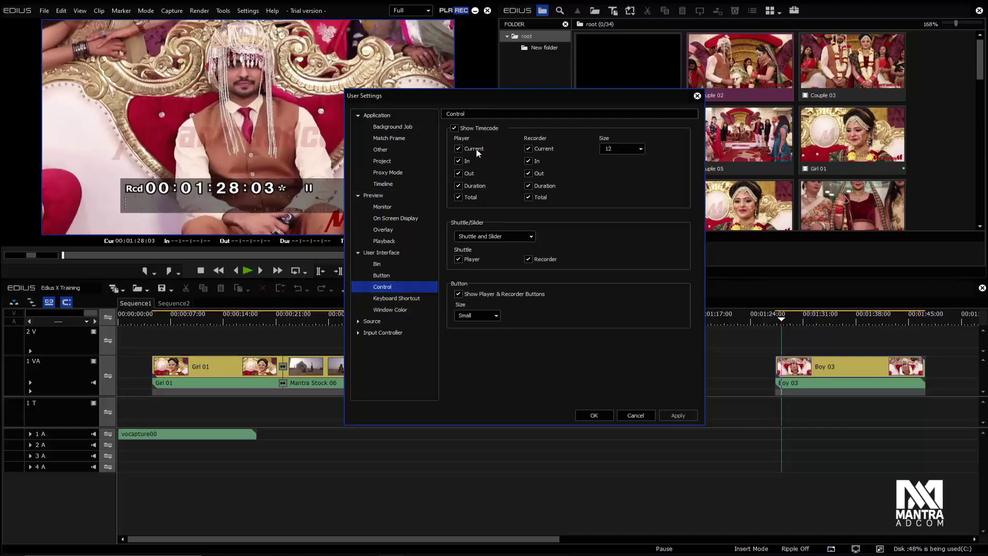
{"action": "left_click_drag", "start_coordinate": [519, 111], "coordinate": [513, 276]}
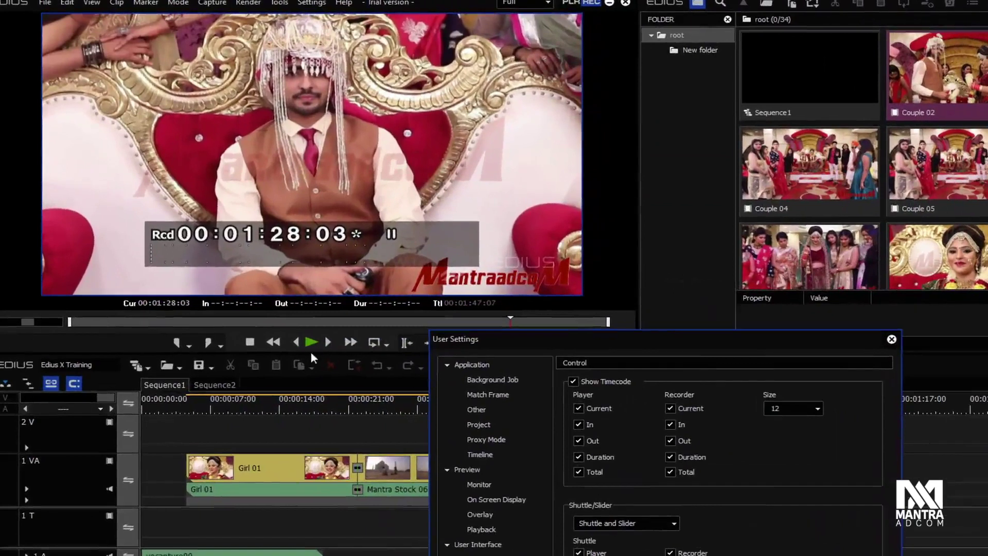
{"action": "left_click_drag", "start_coordinate": [584, 347], "coordinate": [613, 80]}
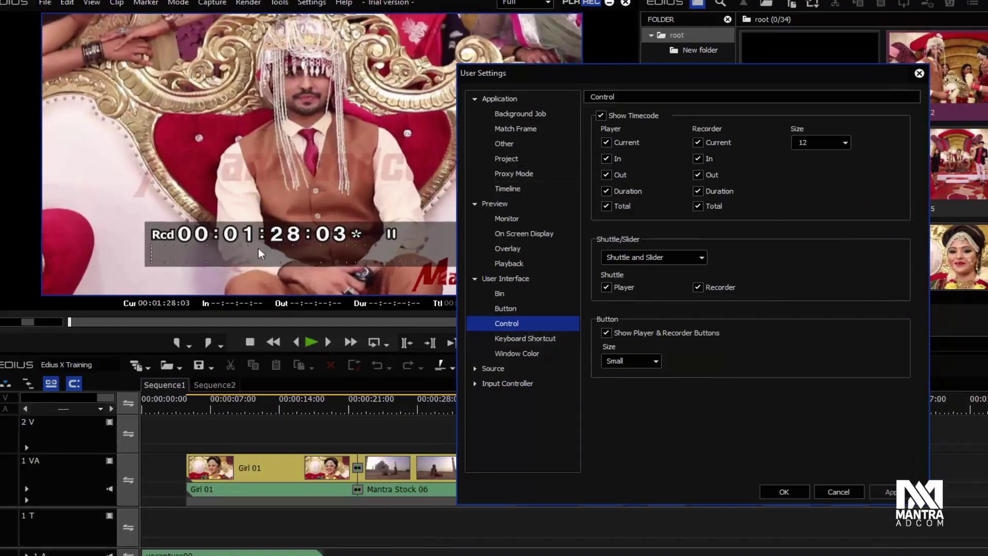
Turn Show Timecode off and back on in the Control settings, and view the Shuttle/Slider display options
{"action": "left_click", "coordinate": [601, 115]}
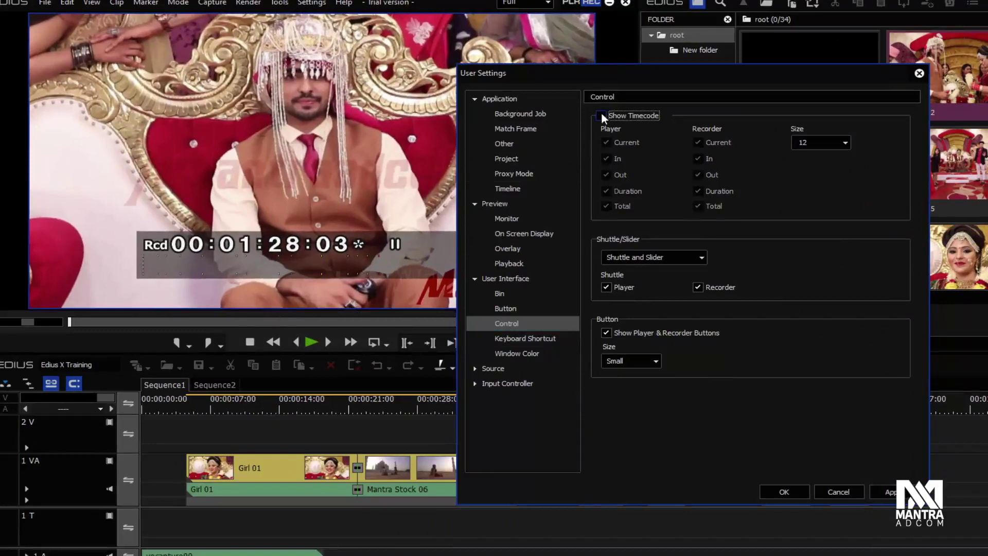
{"action": "left_click", "coordinate": [602, 114]}
{"action": "left_click", "coordinate": [648, 258]}
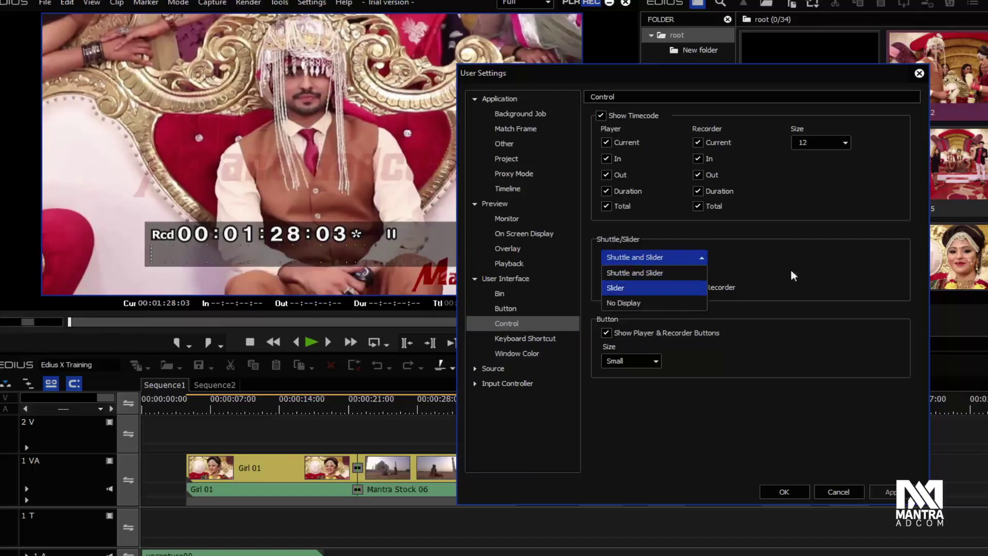
{"action": "left_click", "coordinate": [736, 274]}
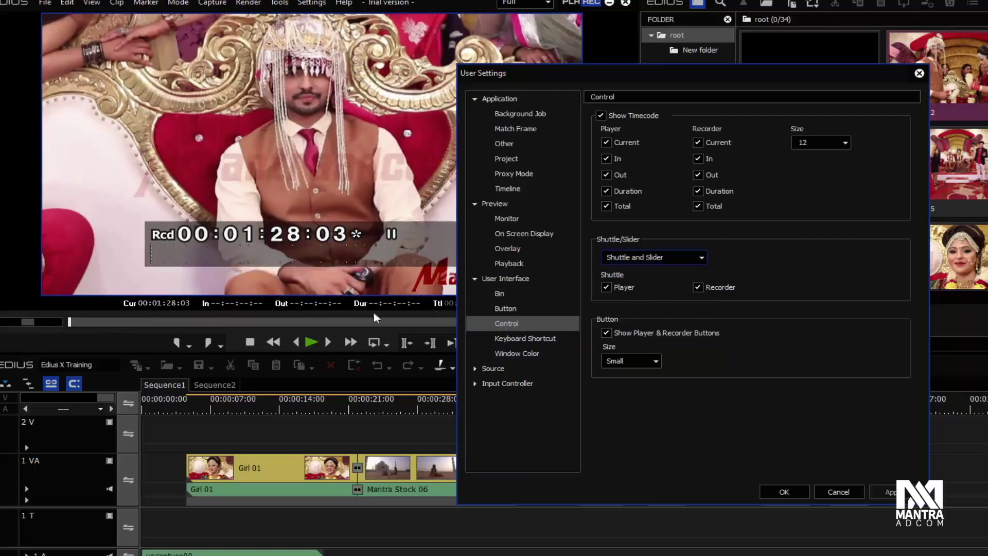
Open the Bin settings, move the window off the bin, and review columns such as Start Timecode, Duration and Out TC
{"action": "left_click", "coordinate": [507, 294]}
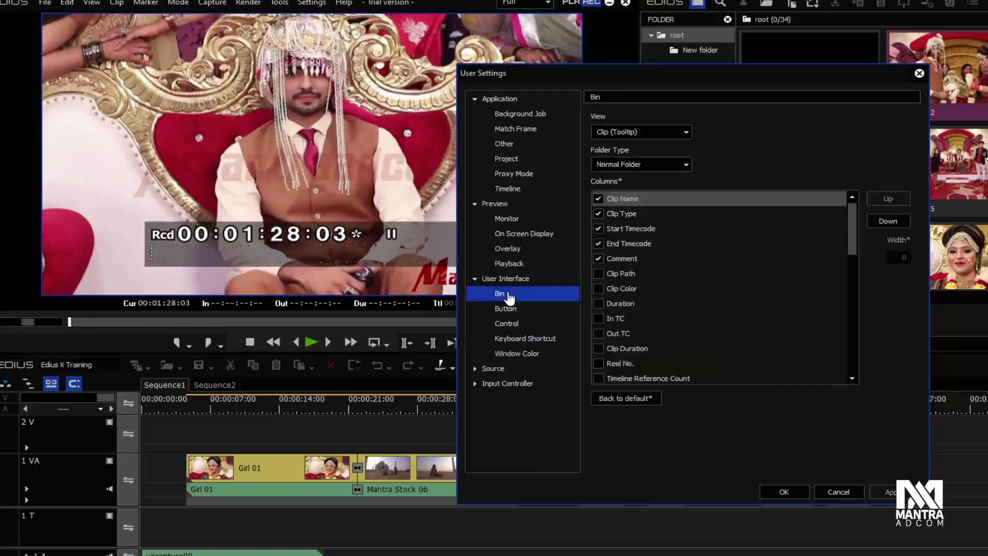
{"action": "left_click_drag", "start_coordinate": [663, 85], "coordinate": [413, 64]}
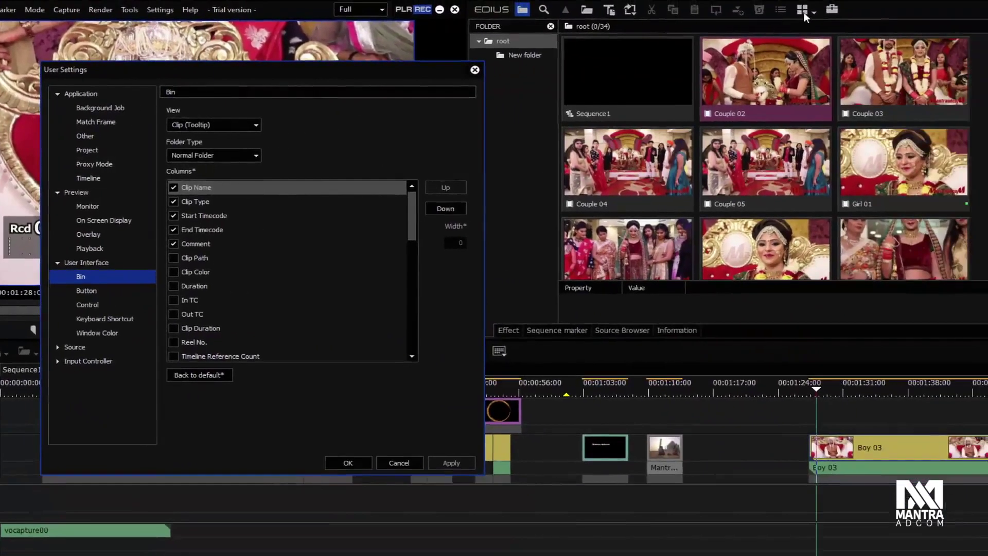
{"action": "left_click", "coordinate": [262, 215]}
{"action": "left_click", "coordinate": [231, 285]}
{"action": "left_click", "coordinate": [225, 315]}
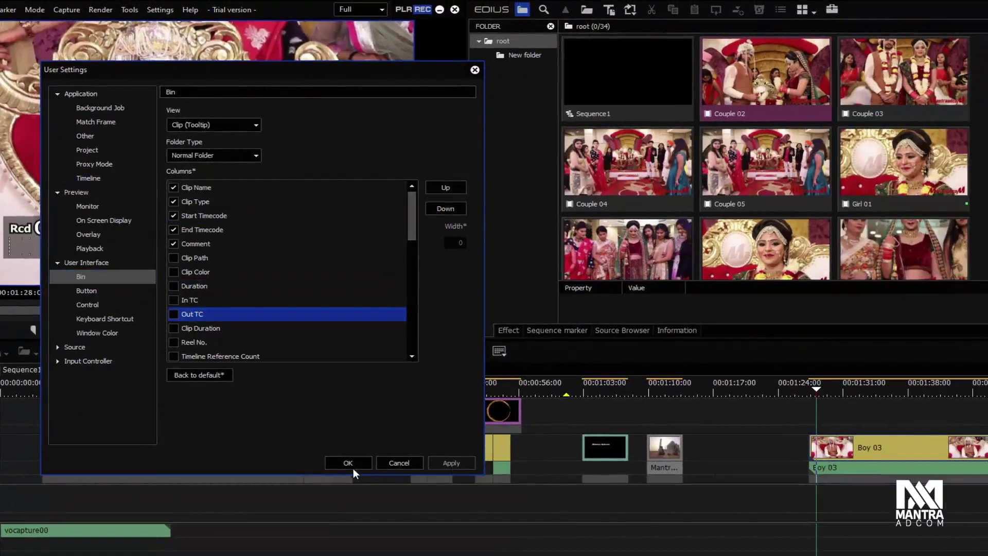
Go through the Button and Control settings again and open the Keyboard Shortcut settings
{"action": "left_click", "coordinate": [131, 289]}
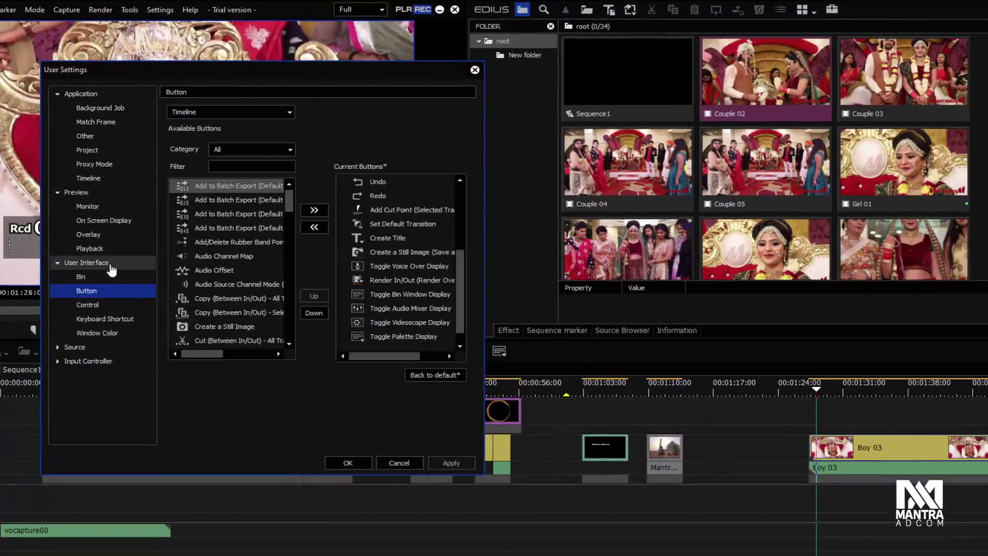
{"action": "left_click", "coordinate": [103, 305]}
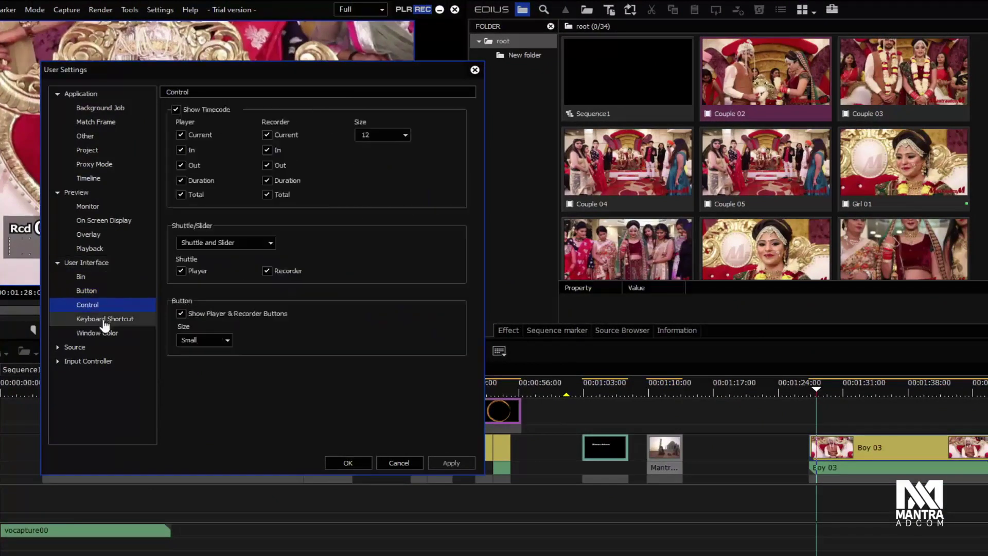
{"action": "left_click", "coordinate": [105, 319]}
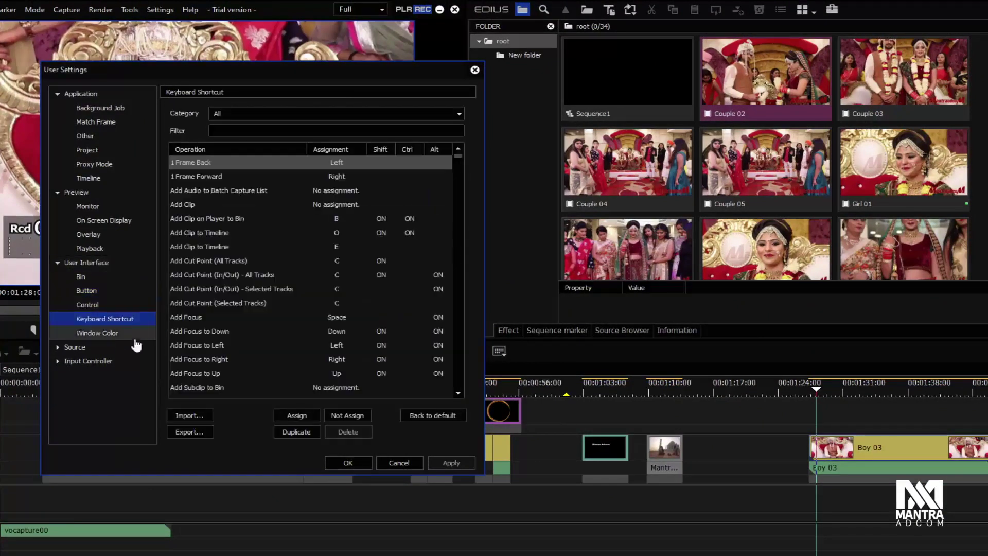
{"action": "left_click", "coordinate": [105, 304]}
{"action": "left_click", "coordinate": [117, 320]}
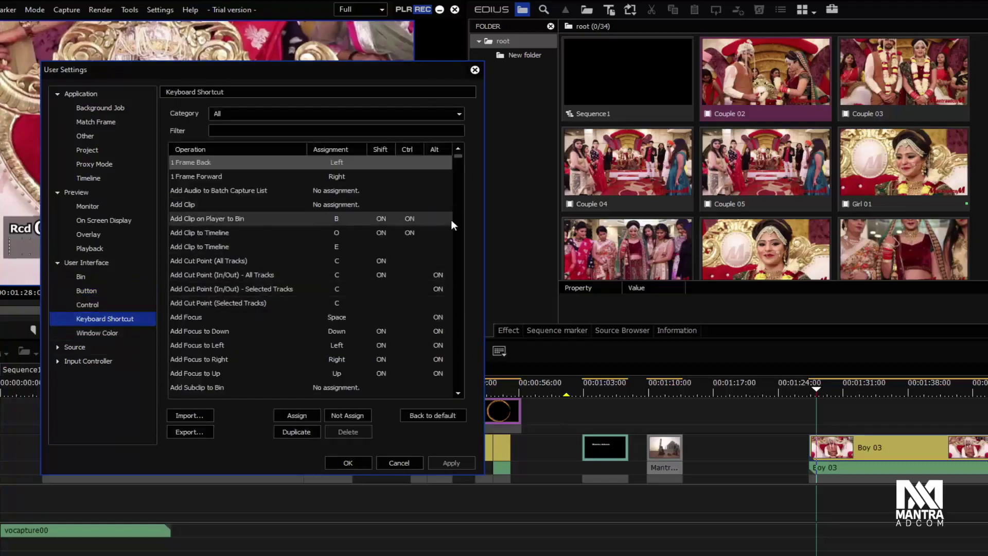
View the Key Assign keyboard for Add Clip on Player to Bin and for Add Focus to Down, closing it each time
{"action": "double_click", "coordinate": [335, 217]}
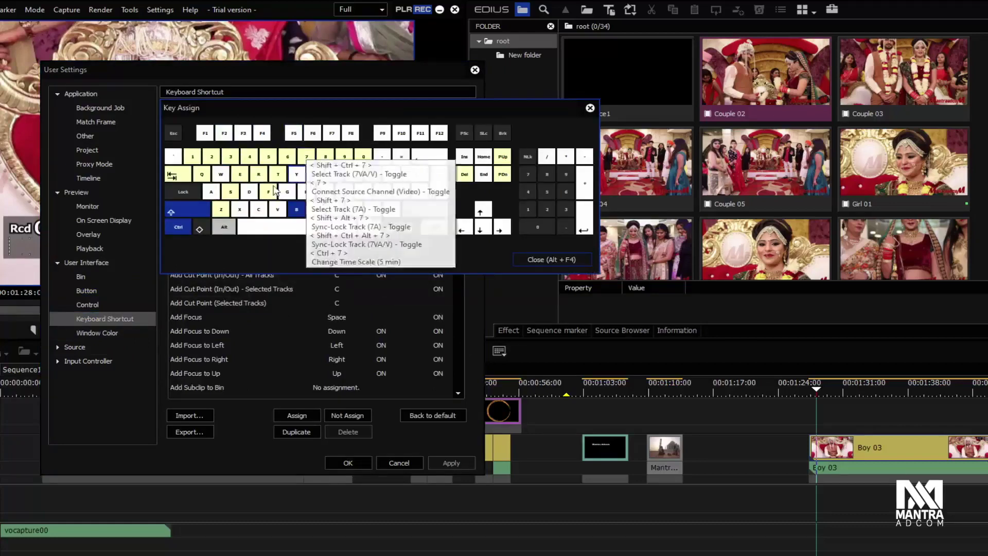
{"action": "left_click", "coordinate": [590, 108]}
{"action": "left_click", "coordinate": [261, 302]}
{"action": "double_click", "coordinate": [267, 331]}
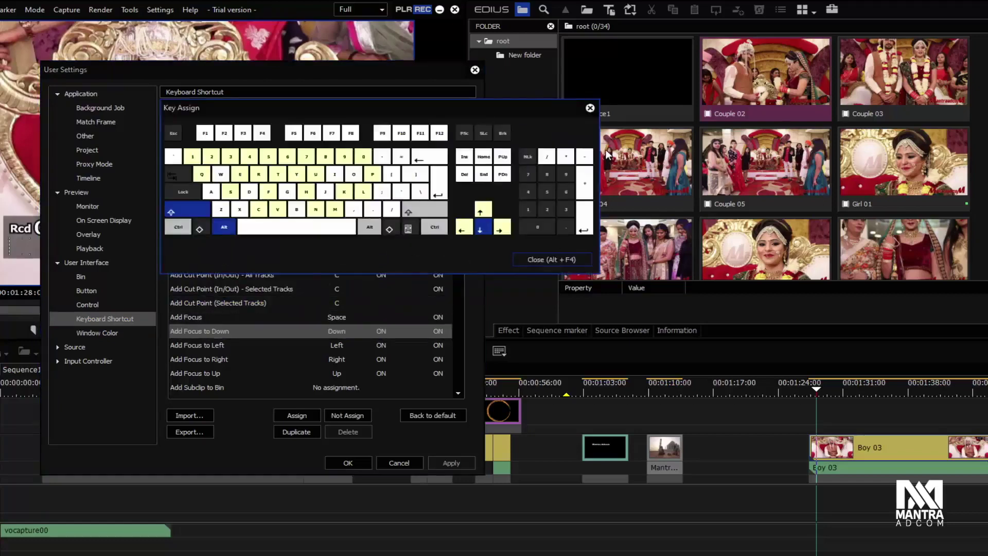
{"action": "left_click", "coordinate": [591, 108]}
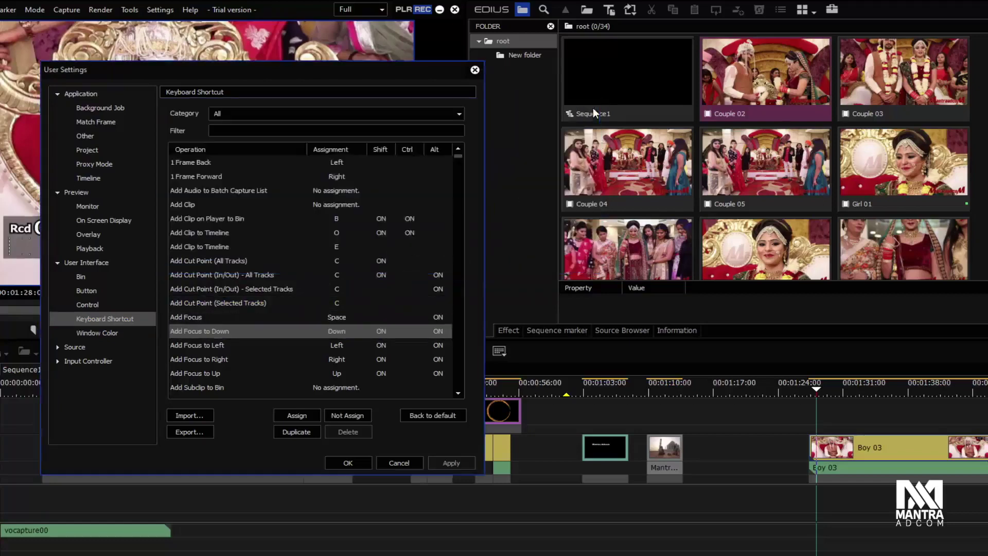
Browse the keyboard shortcut list, examining operations from Add Focus to the batch export and Add to Bin entries
{"action": "left_click", "coordinate": [246, 317]}
{"action": "left_click", "coordinate": [223, 369]}
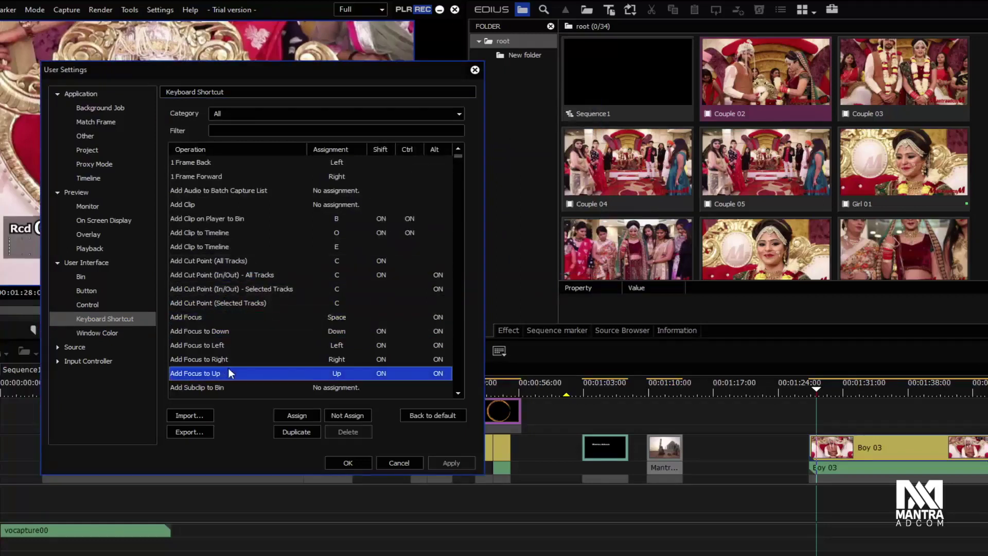
{"action": "scroll", "coordinate": [229, 369], "scroll_direction": "down", "scroll_amount": 10}
{"action": "scroll", "coordinate": [232, 326], "scroll_direction": "up", "scroll_amount": 10}
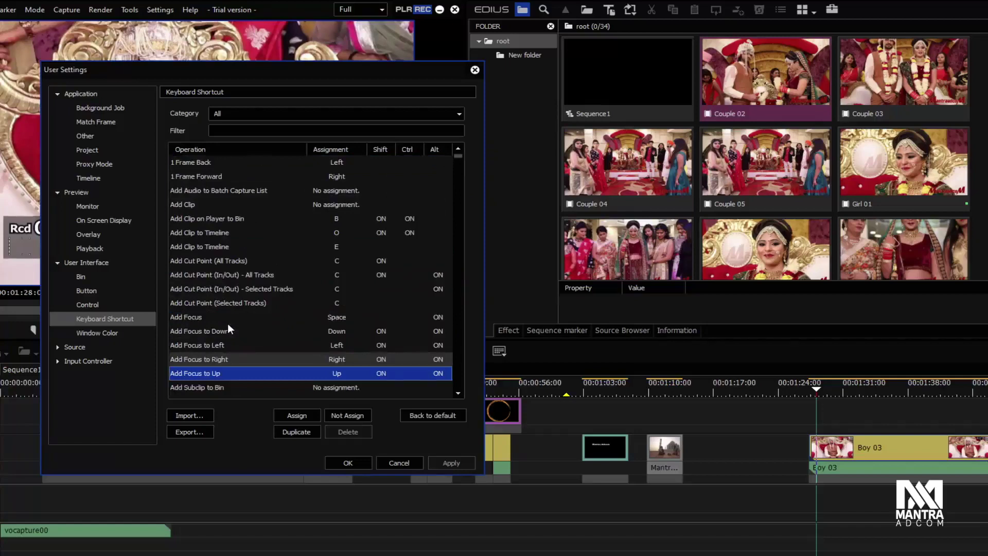
{"action": "scroll", "coordinate": [235, 340], "scroll_direction": "down", "scroll_amount": 1}
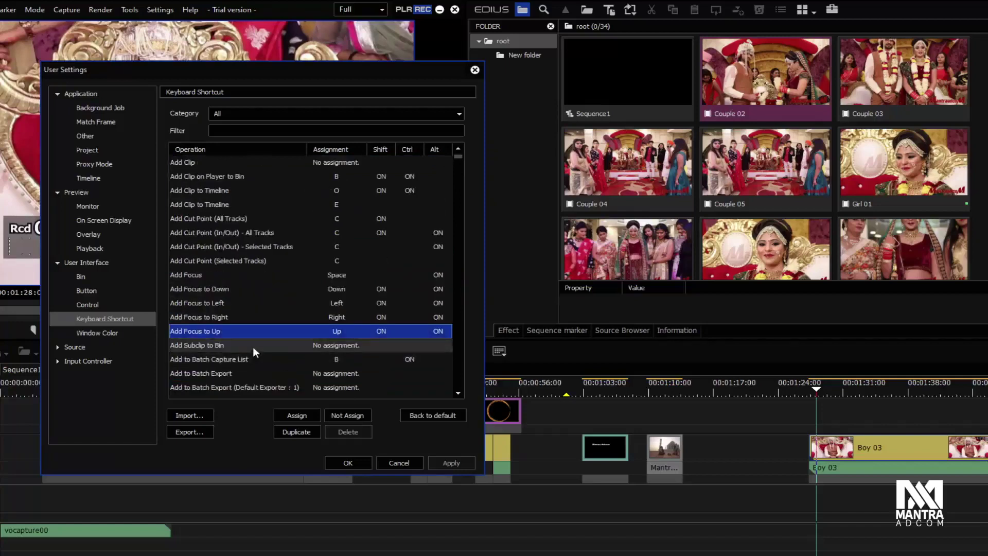
{"action": "scroll", "coordinate": [252, 347], "scroll_direction": "down", "scroll_amount": 4}
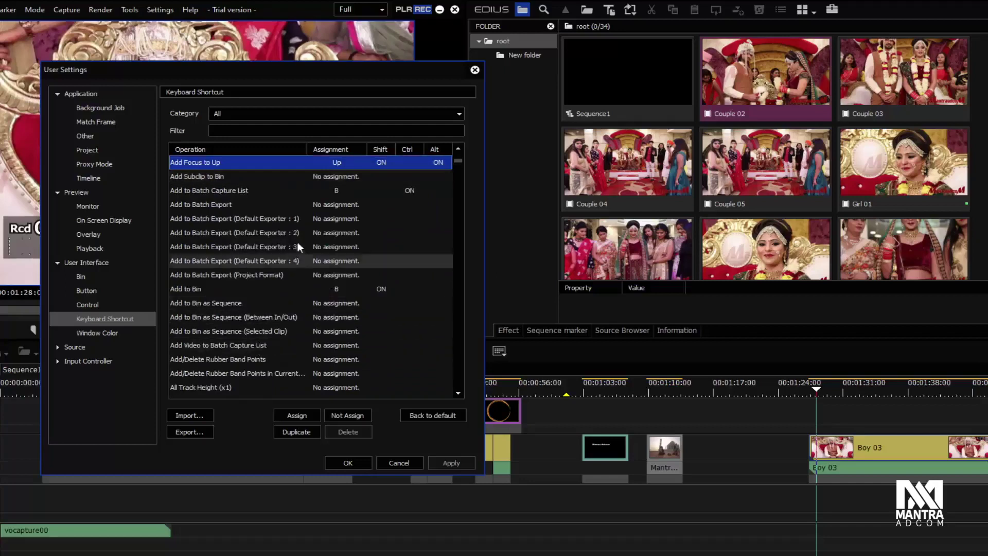
Try a green window color with R 14 and G 37 in the Window Color settings, then restore the default color
{"action": "left_click", "coordinate": [97, 333]}
{"action": "left_click_drag", "start_coordinate": [343, 121], "coordinate": [403, 144]}
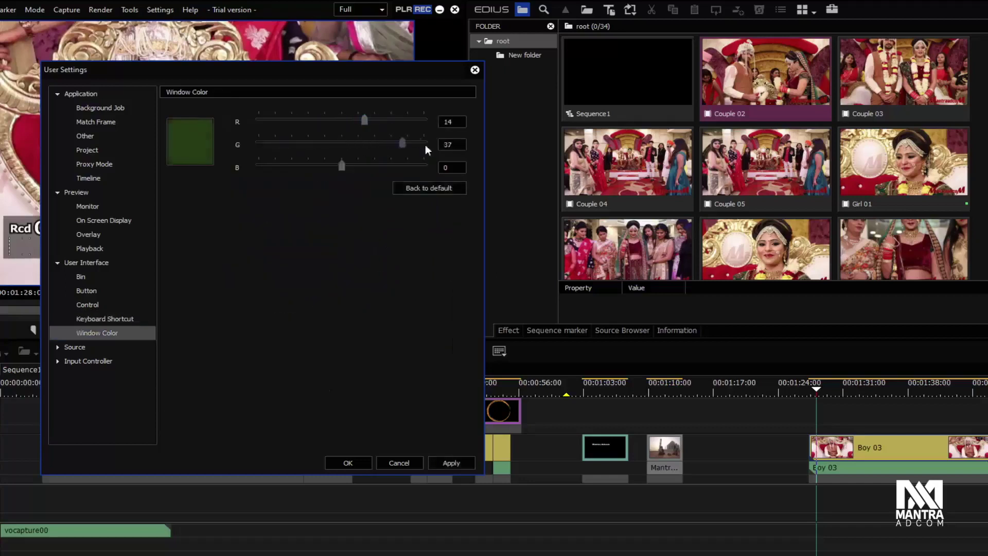
{"action": "left_click", "coordinate": [433, 189]}
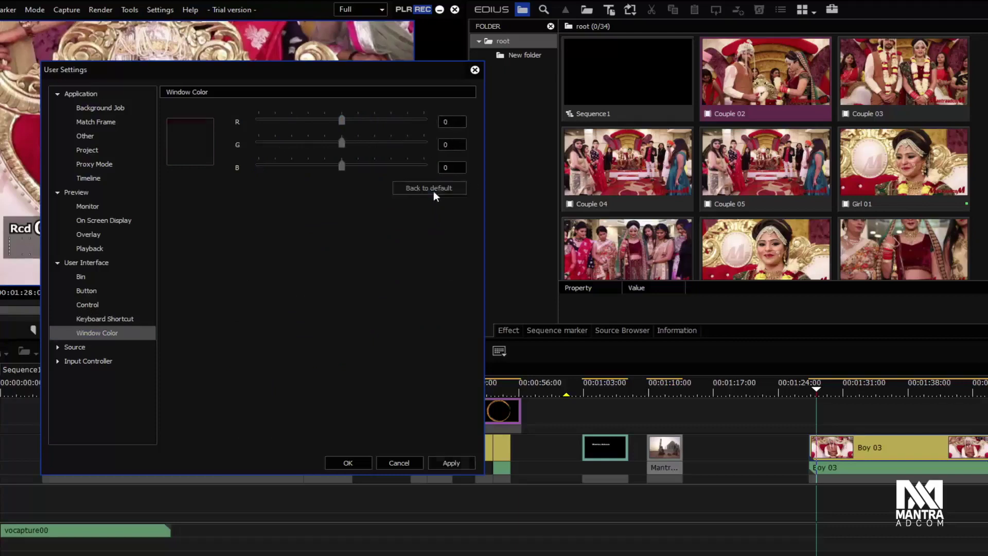
View the Automatic Correction and Duration settings under Source, then close User Settings
{"action": "left_click", "coordinate": [93, 348]}
{"action": "left_click", "coordinate": [57, 347]}
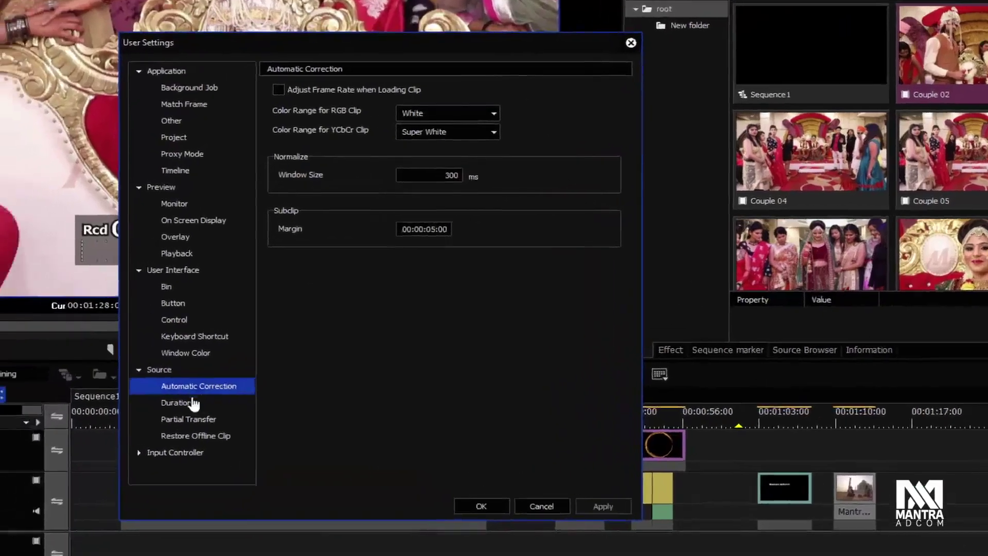
{"action": "left_click", "coordinate": [89, 375]}
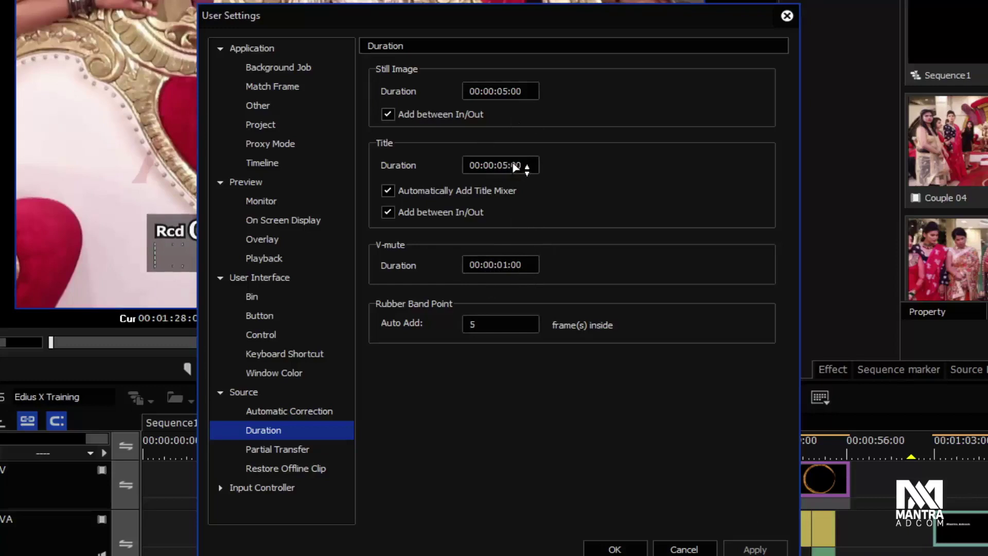
{"action": "left_click", "coordinate": [318, 471]}
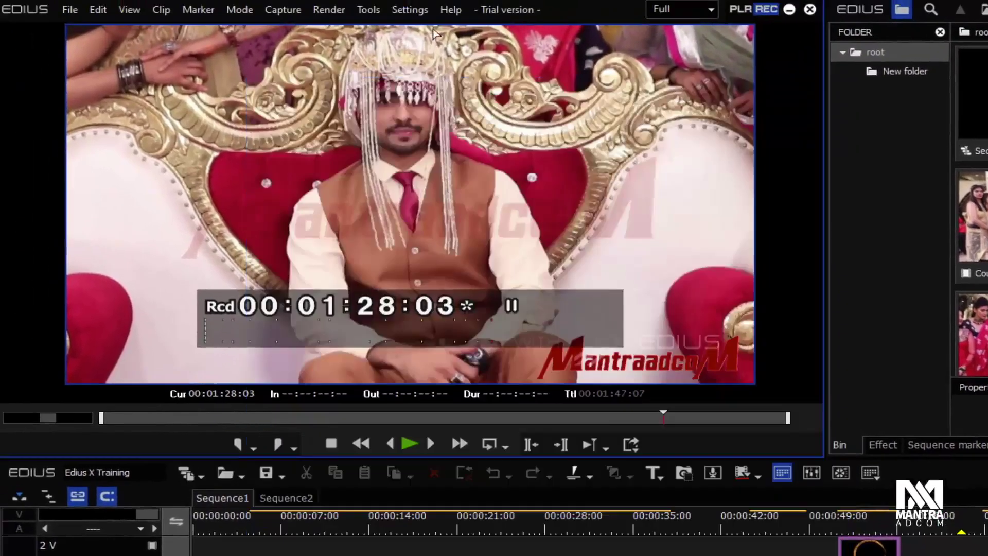
Open Project Settings and compare the HD 1920x1080 50i, SD 720x576 50i and Current setting presets
{"action": "left_click", "coordinate": [407, 10]}
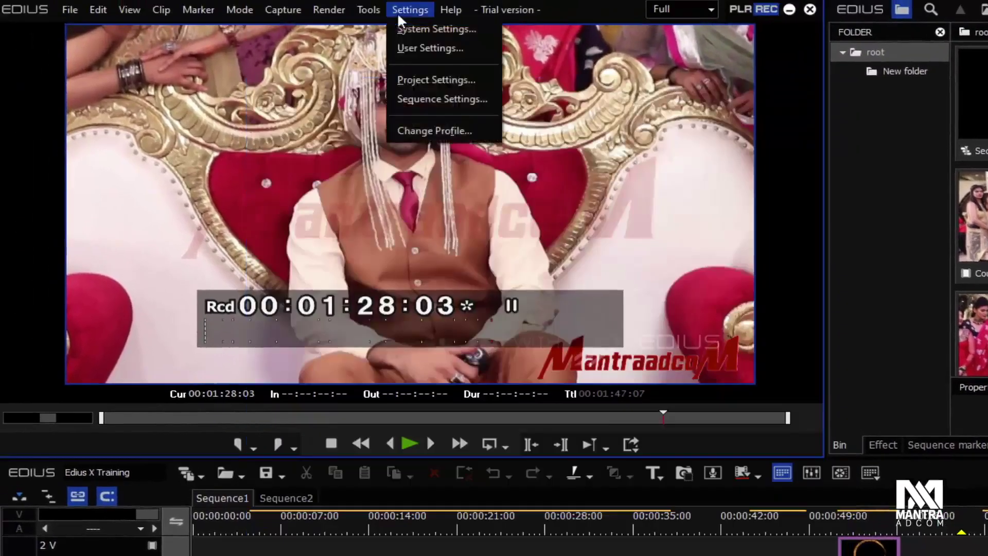
{"action": "left_click", "coordinate": [475, 80]}
{"action": "left_click_drag", "start_coordinate": [635, 132], "coordinate": [478, 140]}
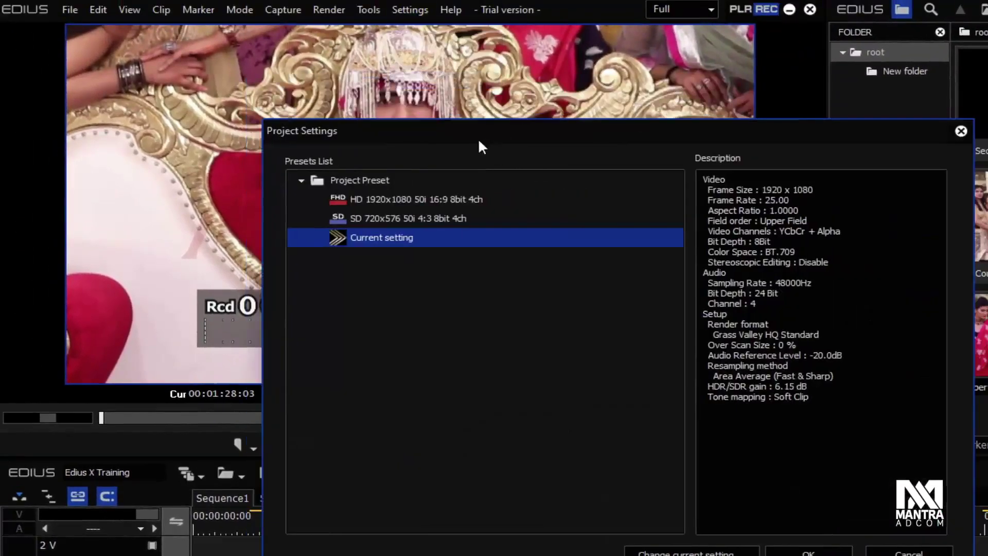
{"action": "left_click", "coordinate": [426, 201]}
{"action": "left_click", "coordinate": [412, 222]}
{"action": "left_click", "coordinate": [415, 238]}
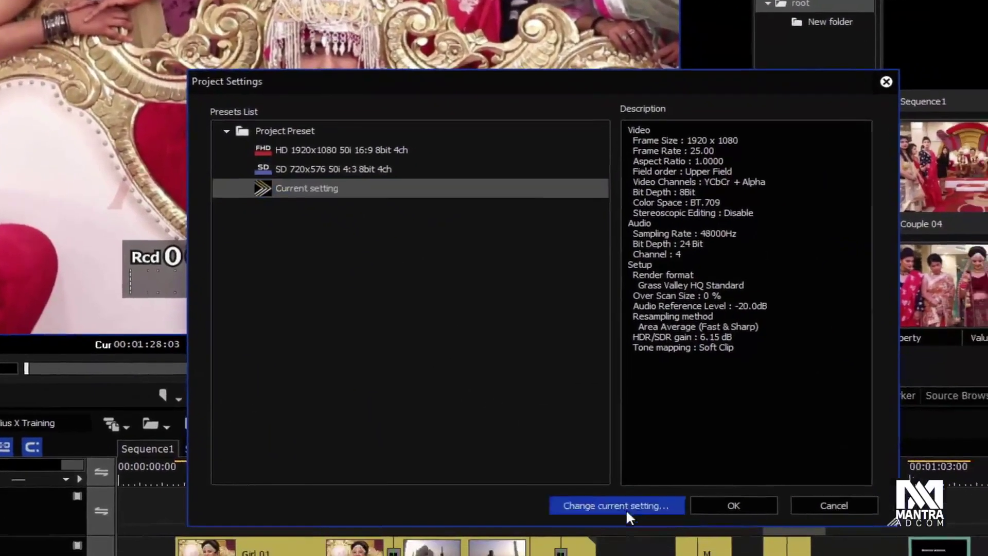
Open the current project setting for changes, view the Audio Preset, Video Preset and Advanced options, then close it
{"action": "left_click", "coordinate": [651, 525]}
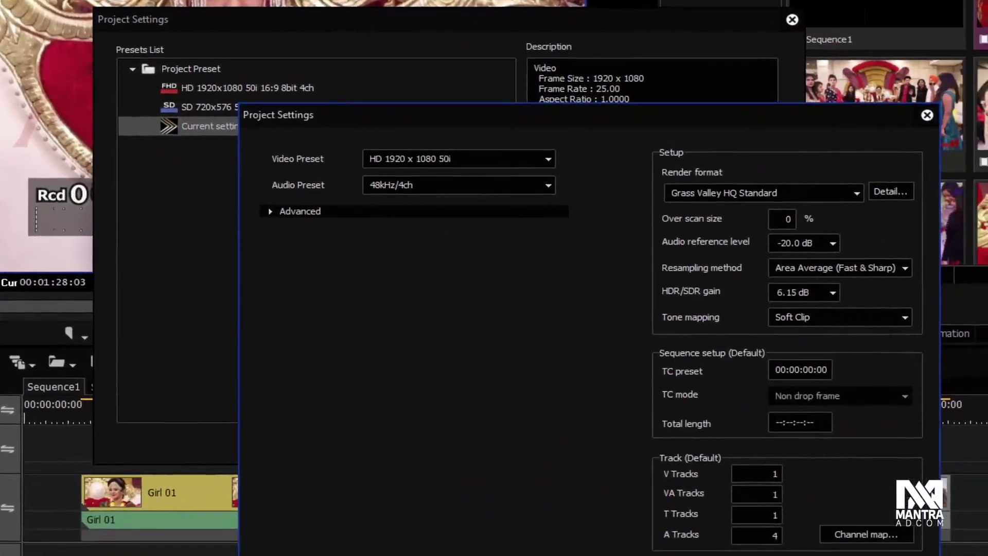
{"action": "left_click", "coordinate": [440, 186]}
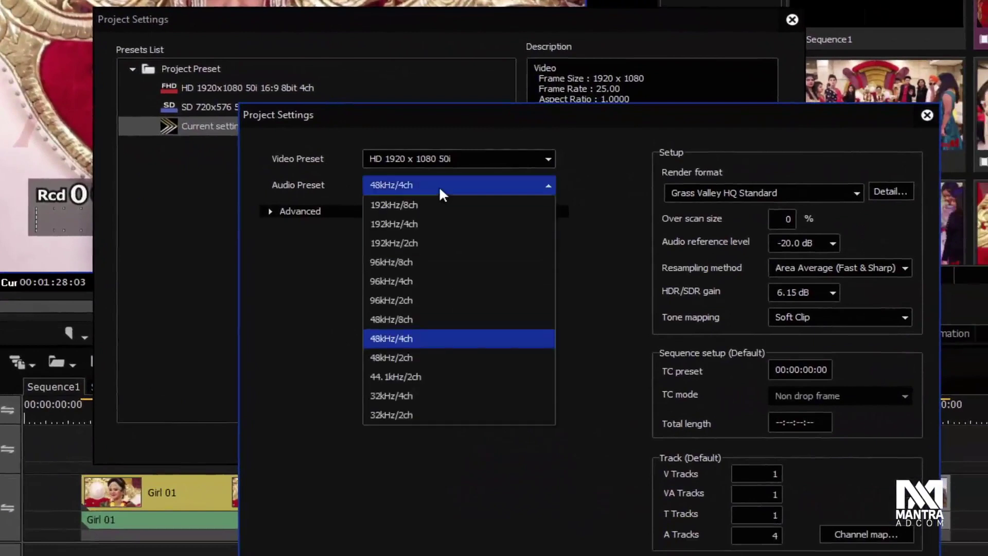
{"action": "left_click", "coordinate": [439, 187]}
{"action": "left_click", "coordinate": [453, 159]}
{"action": "left_click", "coordinate": [270, 211]}
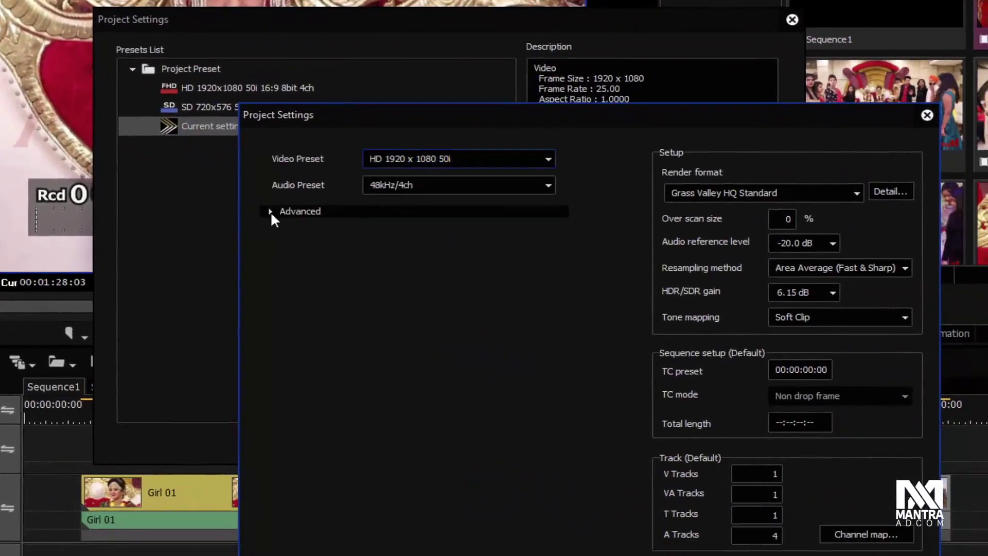
{"action": "left_click", "coordinate": [270, 211]}
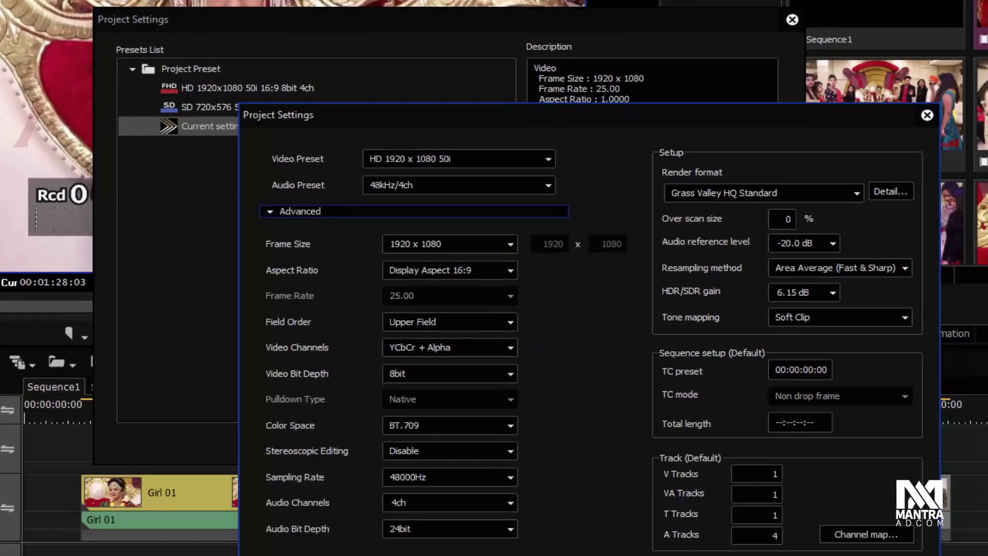
{"action": "key", "text": "Return"}
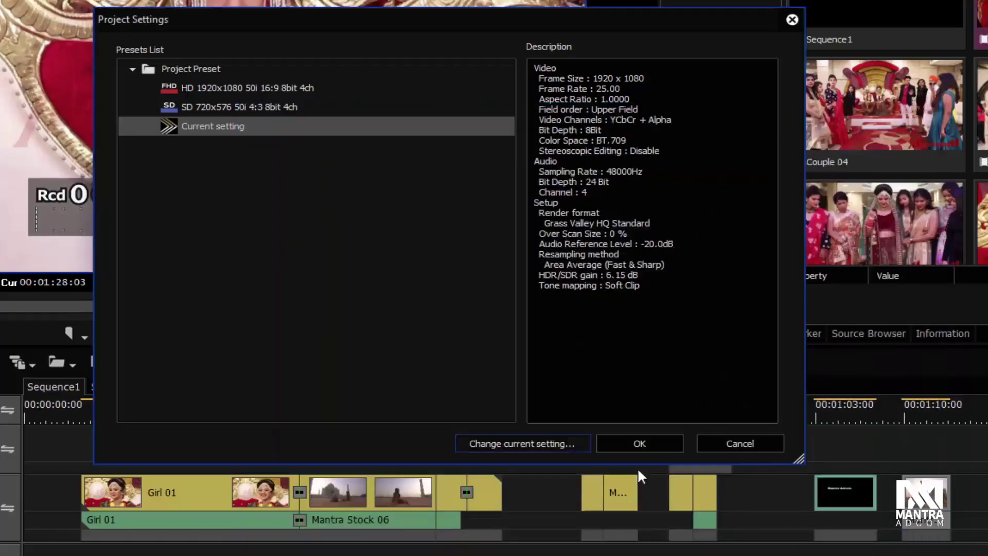
Leave Project Settings and view the TC preset and Total length options in Sequence1's Sequence Settings, closing them without changes
{"action": "left_click", "coordinate": [755, 440]}
{"action": "left_click", "coordinate": [306, 4]}
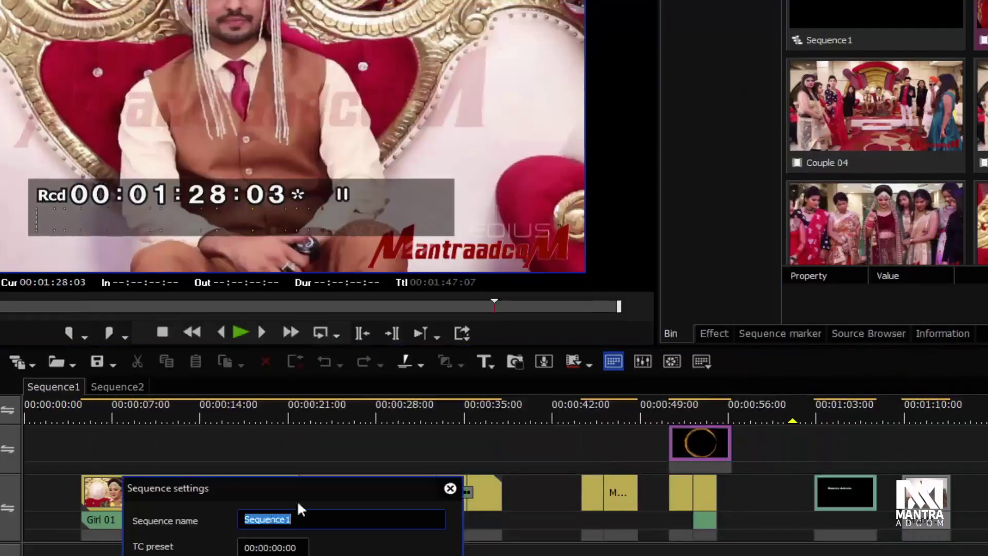
{"action": "left_click_drag", "start_coordinate": [309, 493], "coordinate": [382, 308]}
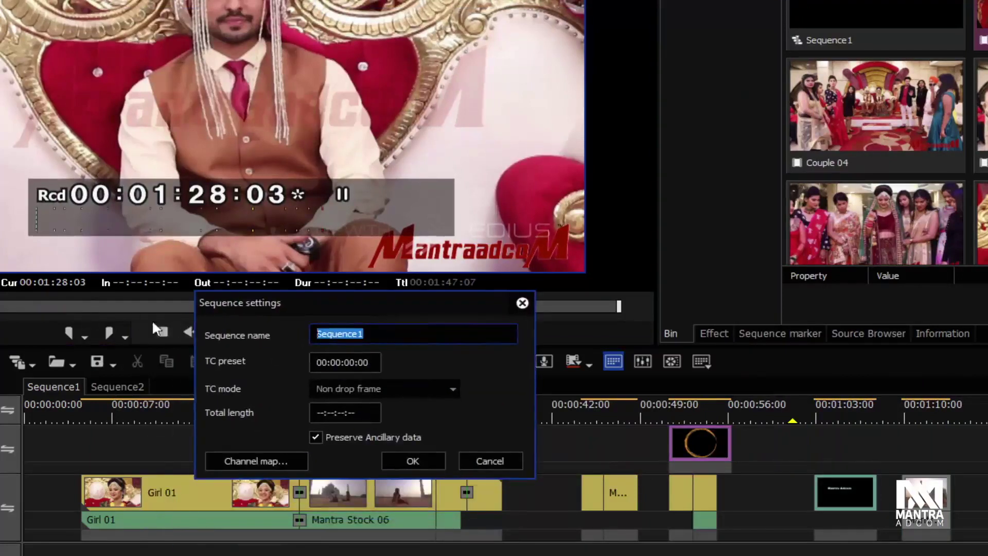
{"action": "left_click", "coordinate": [363, 362]}
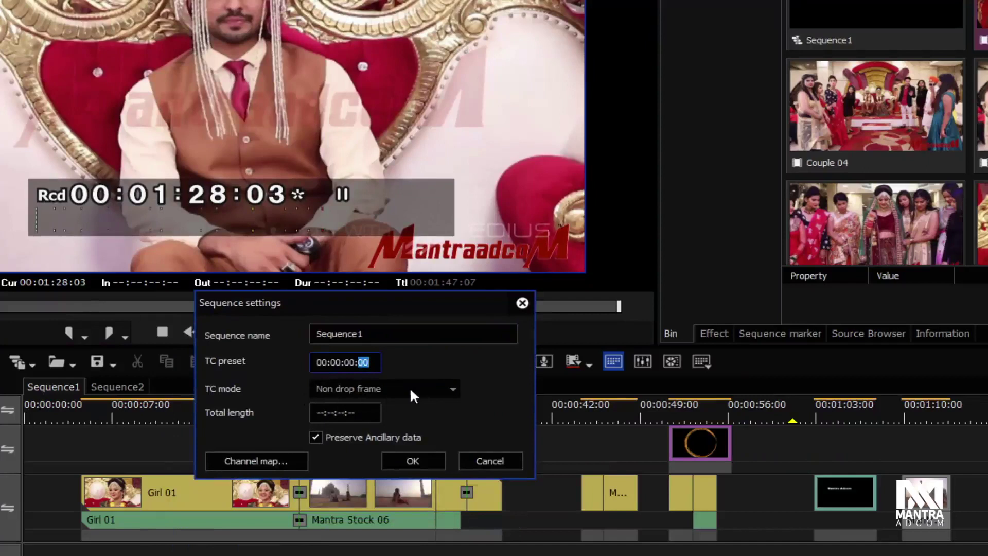
{"action": "left_click", "coordinate": [356, 415]}
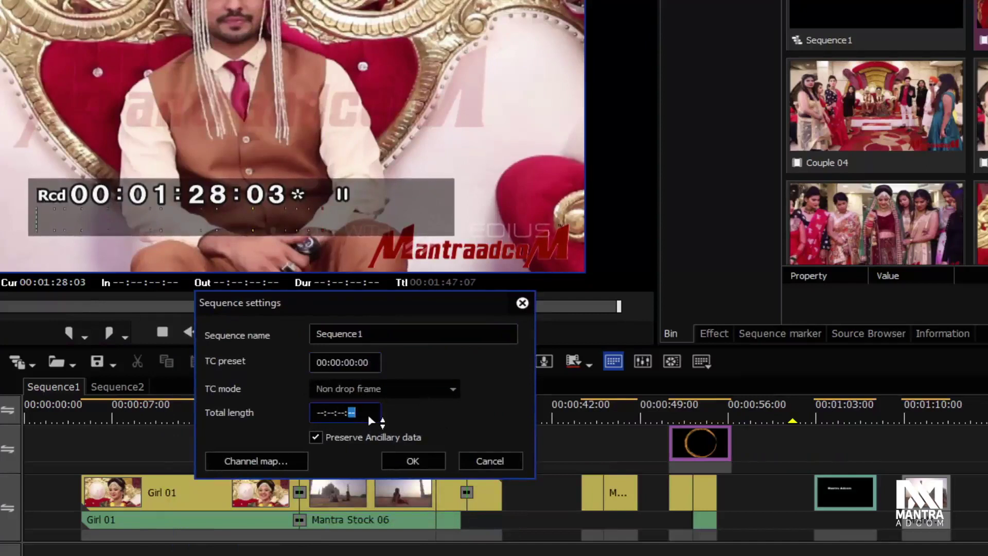
{"action": "left_click", "coordinate": [481, 460]}
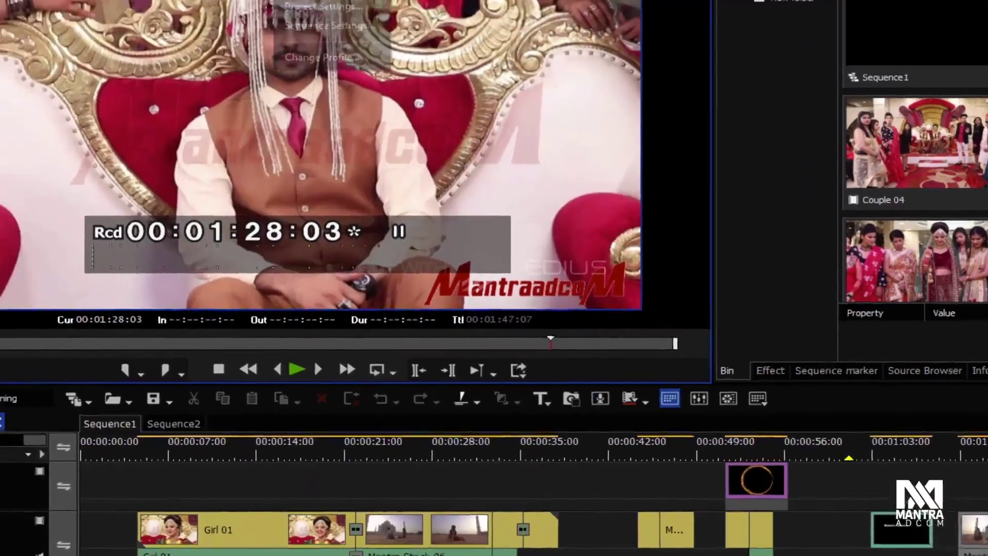
Open Change Profile to view the available user profiles and close it without switching profile
{"action": "left_click", "coordinate": [241, 0]}
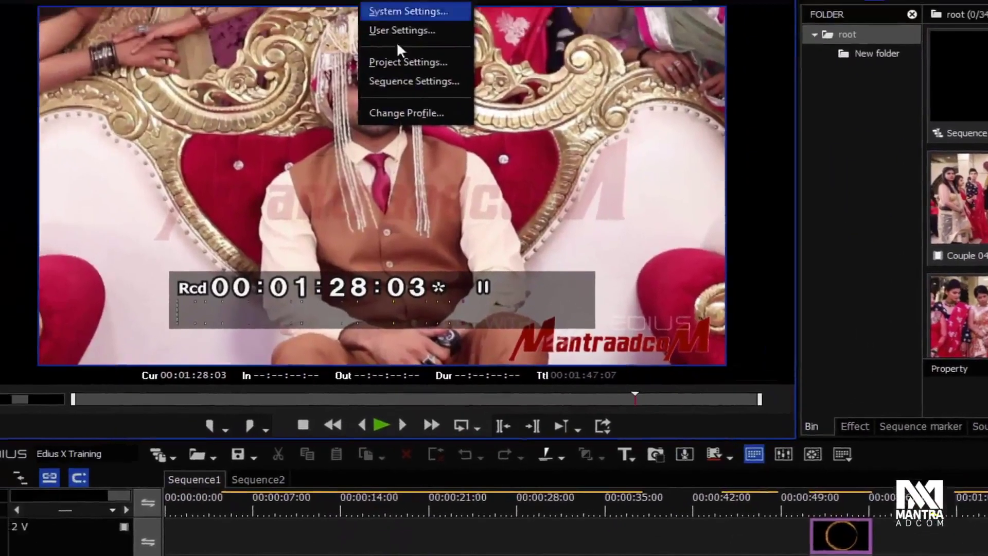
{"action": "left_click", "coordinate": [271, 27]}
{"action": "left_click_drag", "start_coordinate": [425, 140], "coordinate": [725, 229]}
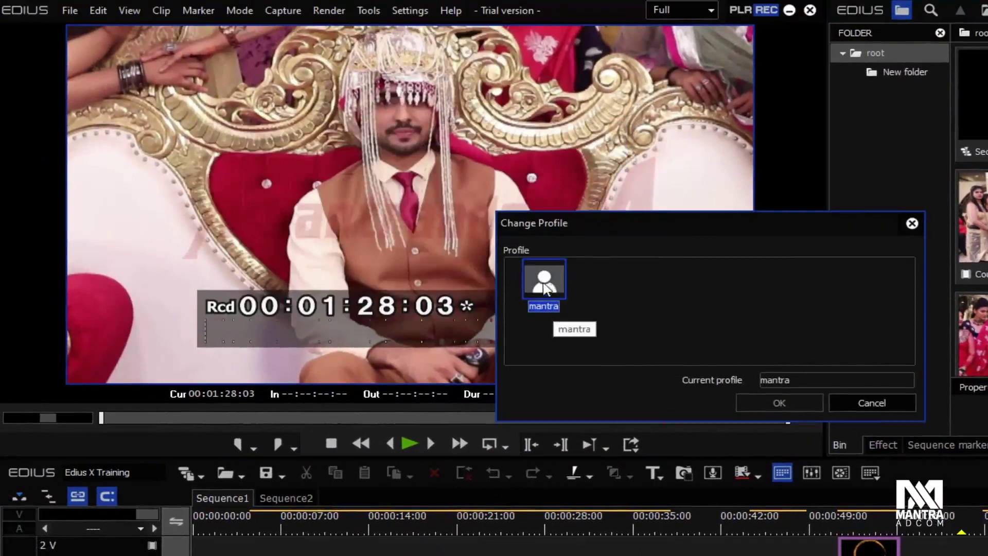
{"action": "left_click", "coordinate": [399, 12]}
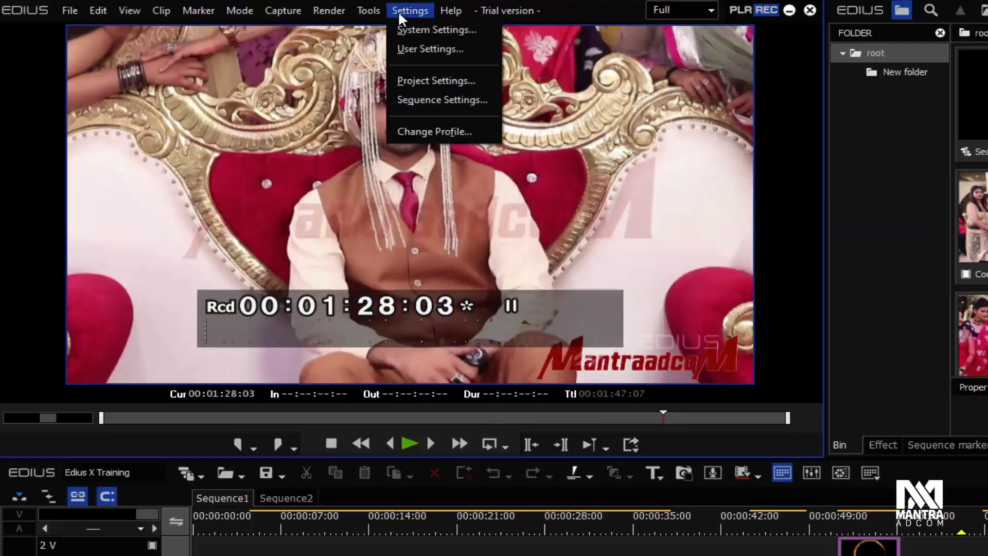